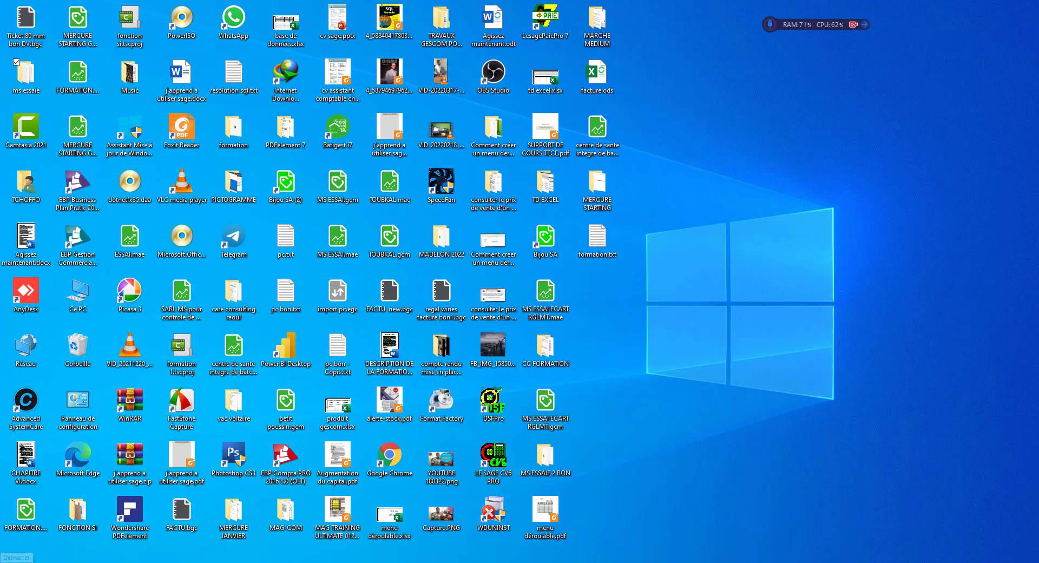
# Launch Sage 100c Comptabilité from the Sage folder of installed programs
pyautogui.click(12, 562)
pyautogui.scroll(-10, 124, 347)
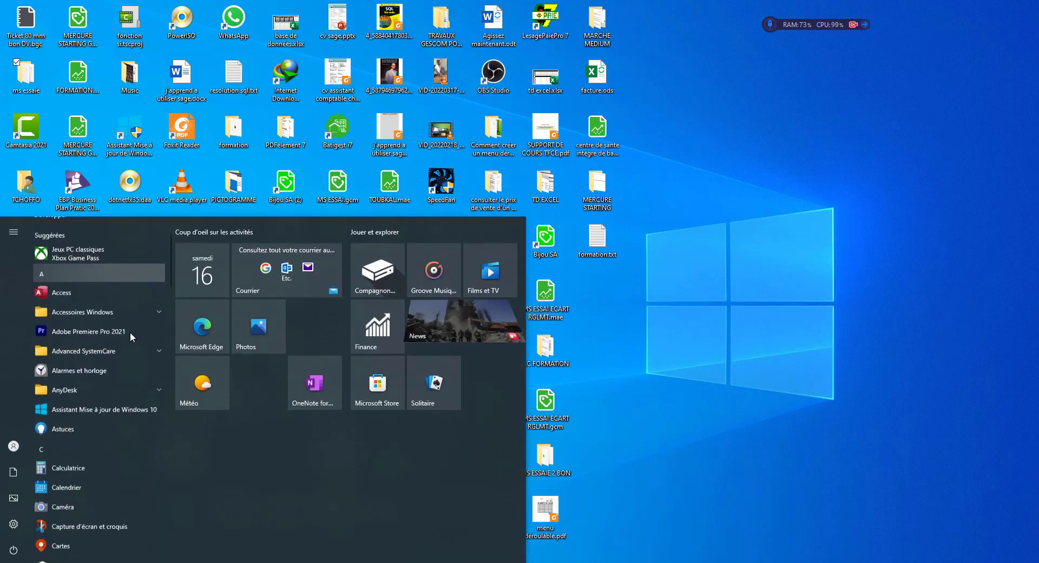
pyautogui.scroll(-10, 124, 358)
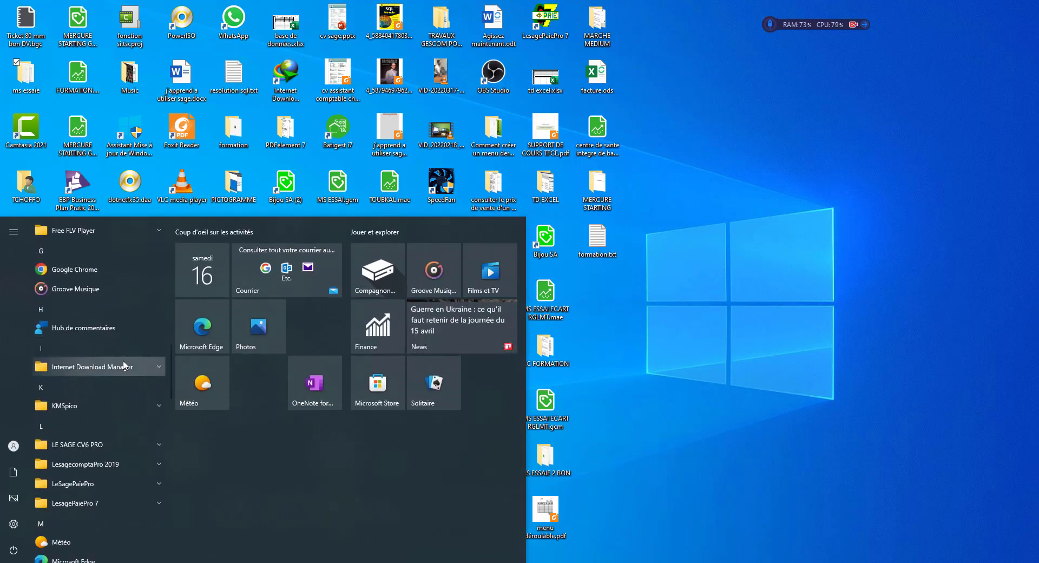
pyautogui.scroll(-10, 124, 363)
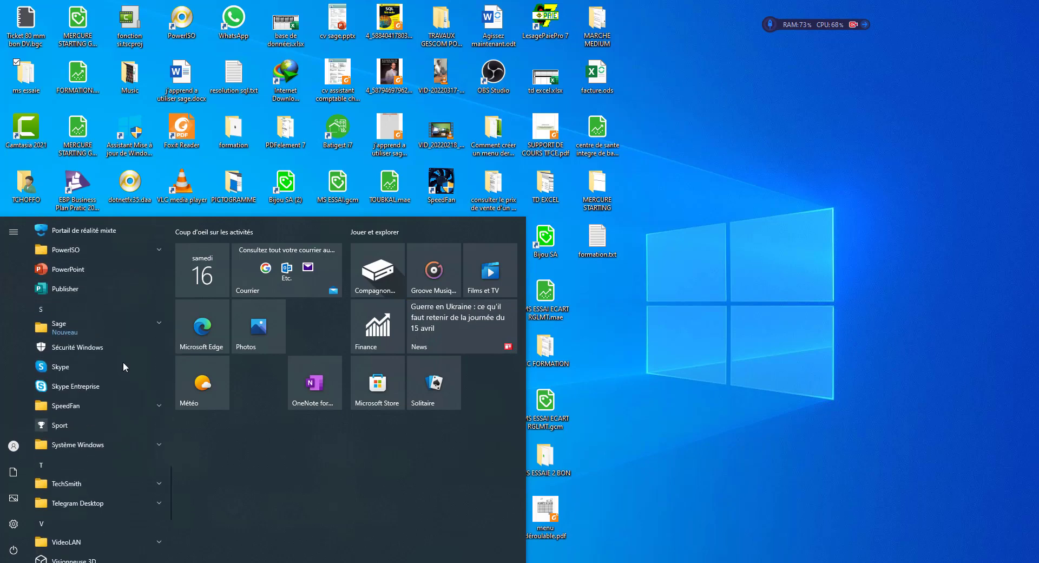
pyautogui.scroll(-2, 122, 362)
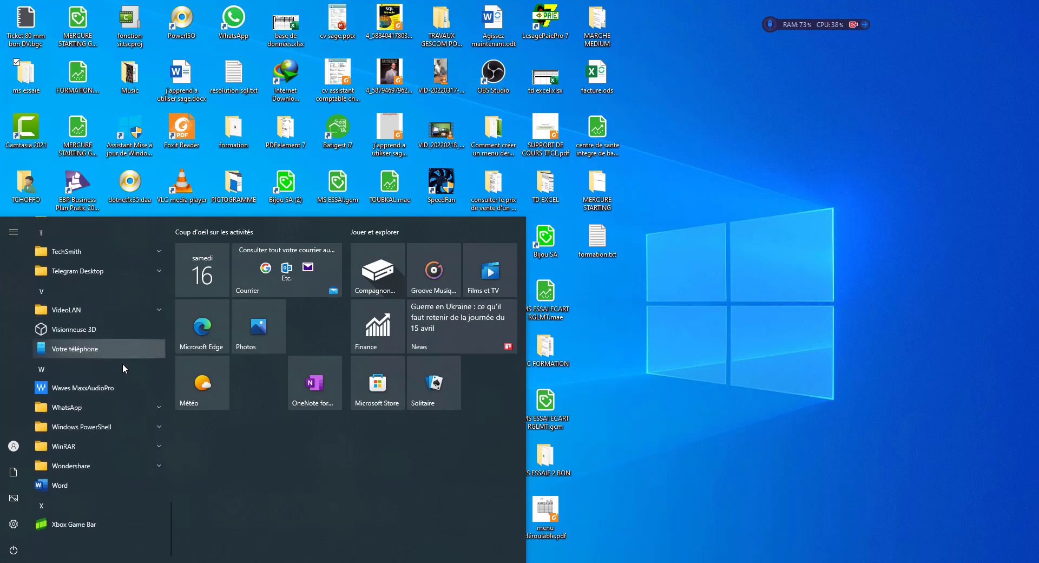
pyautogui.scroll(5, 122, 369)
pyautogui.click(134, 355)
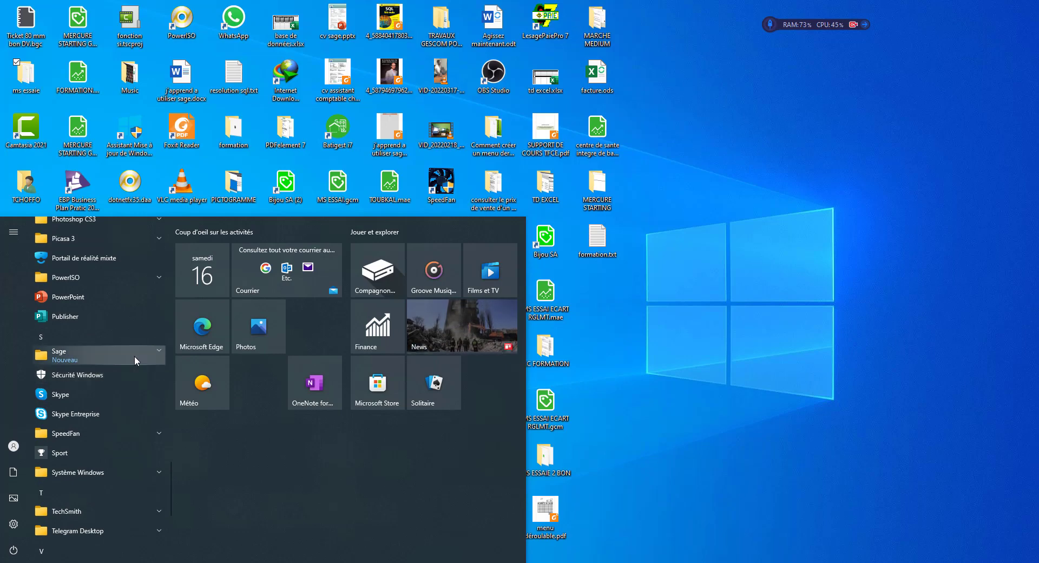
pyautogui.scroll(-5, 129, 370)
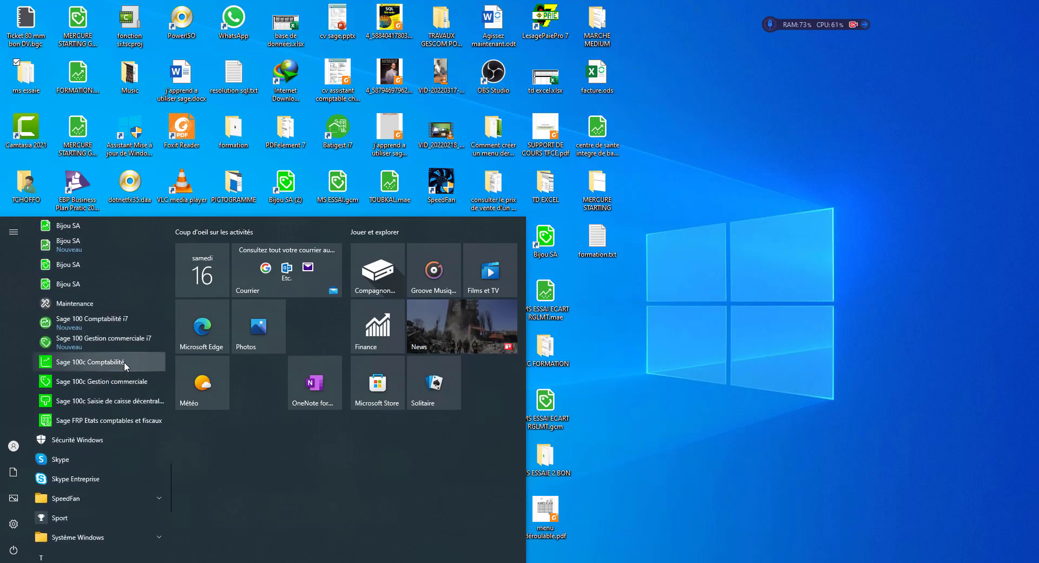
pyautogui.click(125, 361)
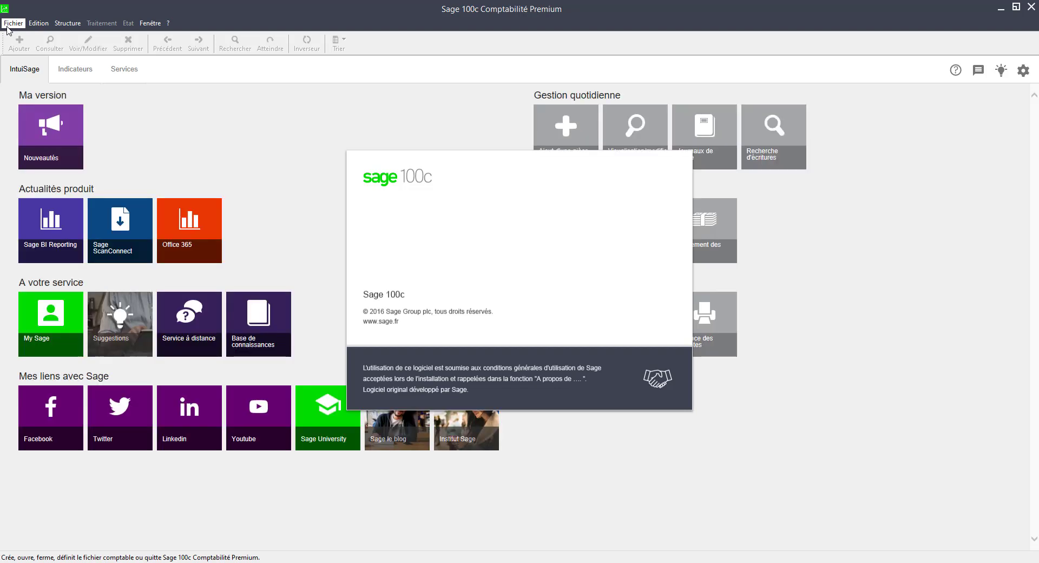
# Open the accounting file MS ESSAI.mae from the Bureau folder, logging in as <Administrateur>
pyautogui.click(8, 25)
pyautogui.click(26, 52)
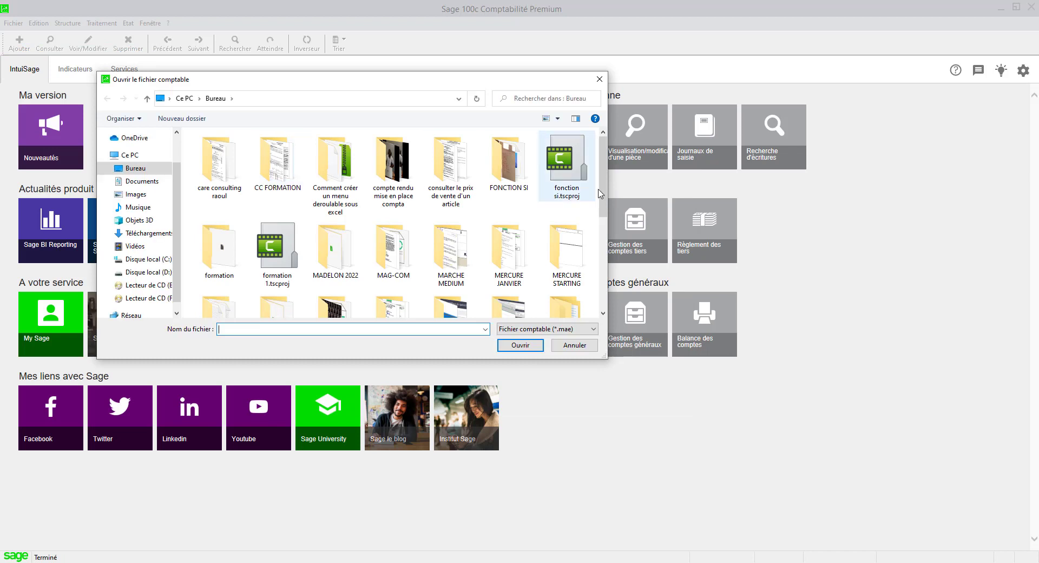
pyautogui.moveTo(603, 185); pyautogui.dragTo(604, 280)
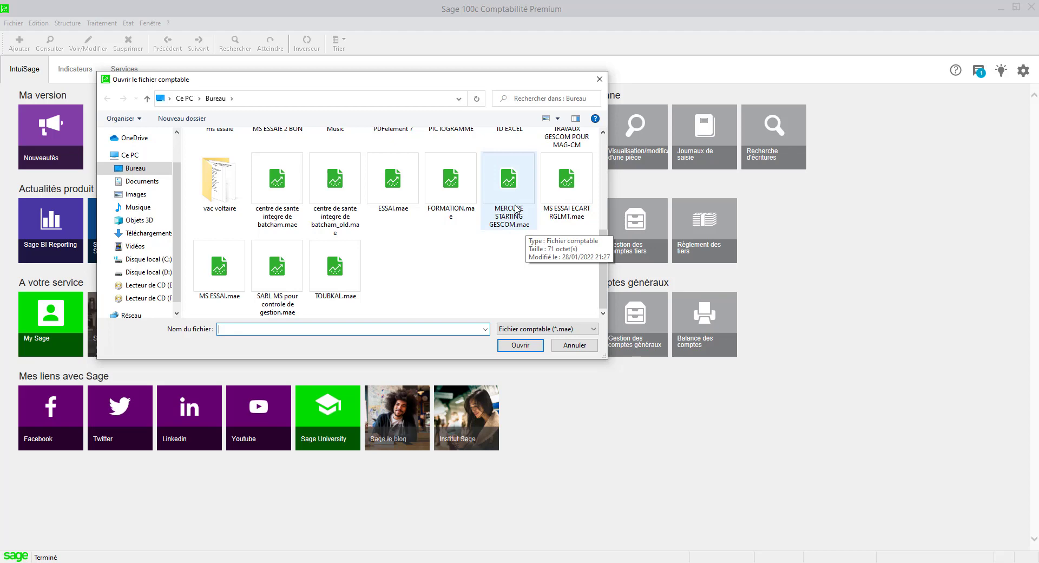
pyautogui.doubleClick(220, 276)
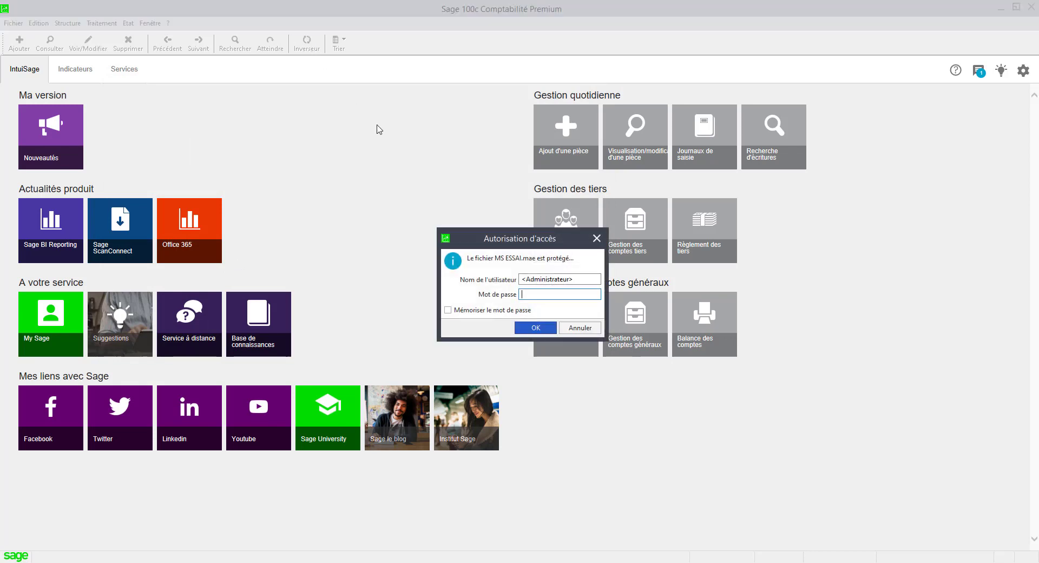
pyautogui.click(533, 328)
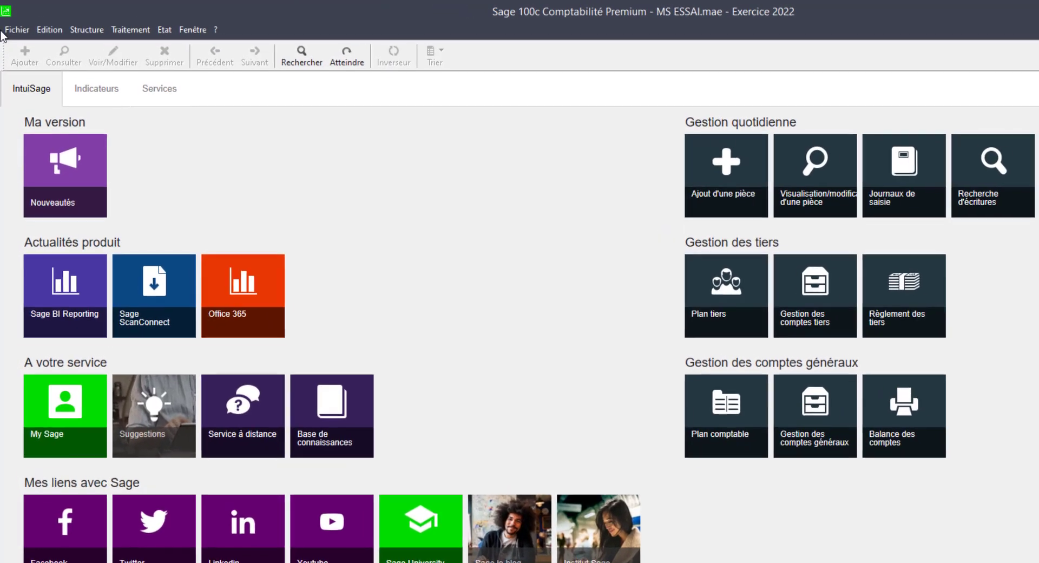
# Back up the company with the backup assistant to the file MS ESSAI_20220416, confirming the processing with Oui
pyautogui.click(18, 22)
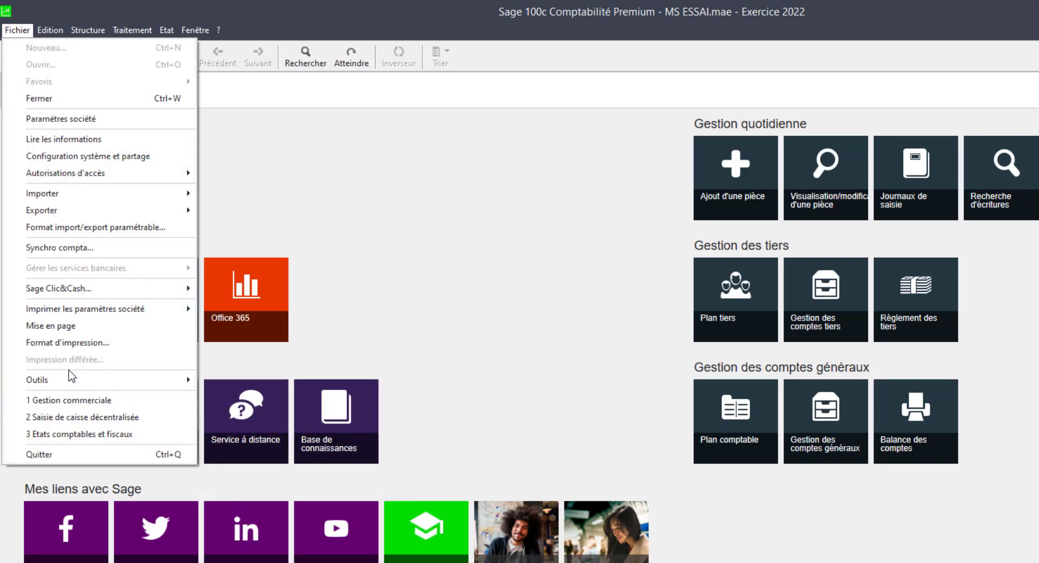
pyautogui.moveTo(68, 379)
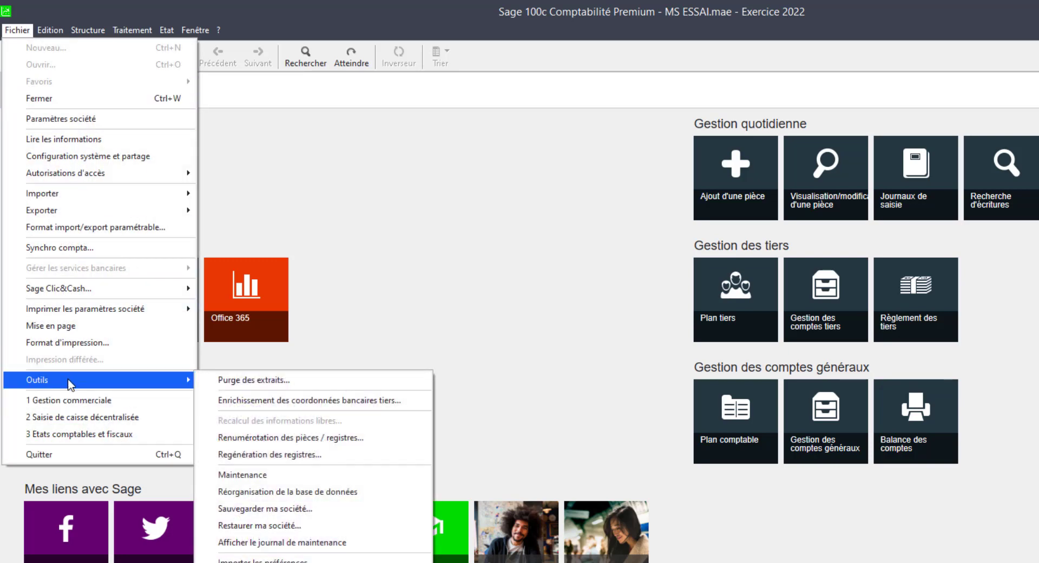
pyautogui.click(255, 509)
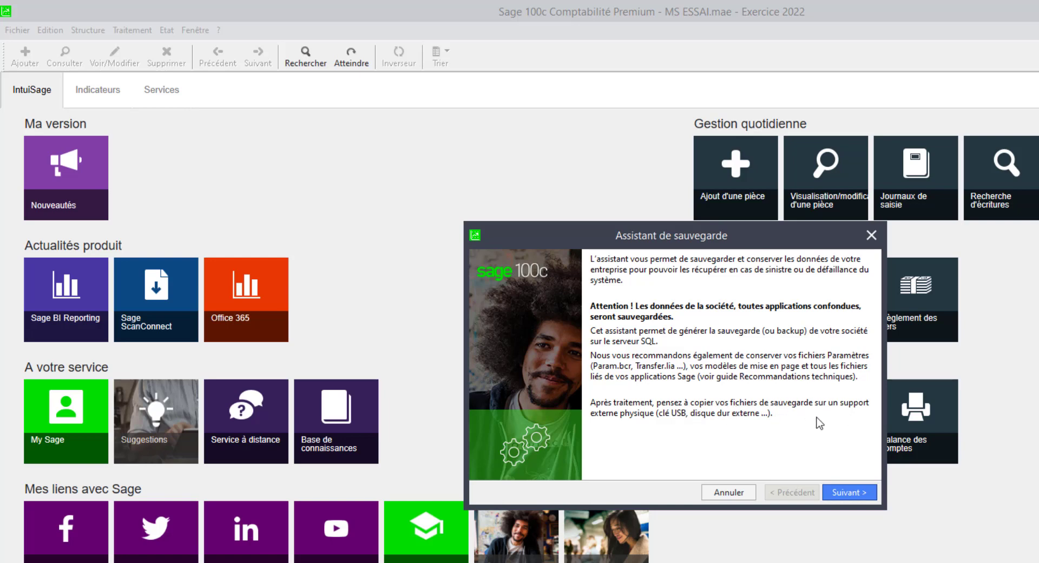
pyautogui.click(838, 491)
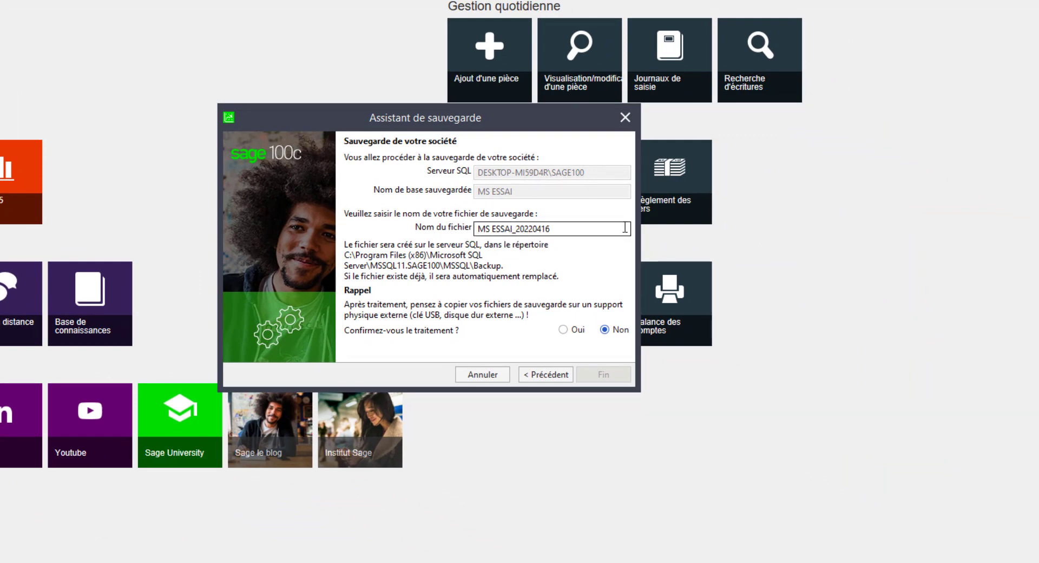
pyautogui.click(564, 329)
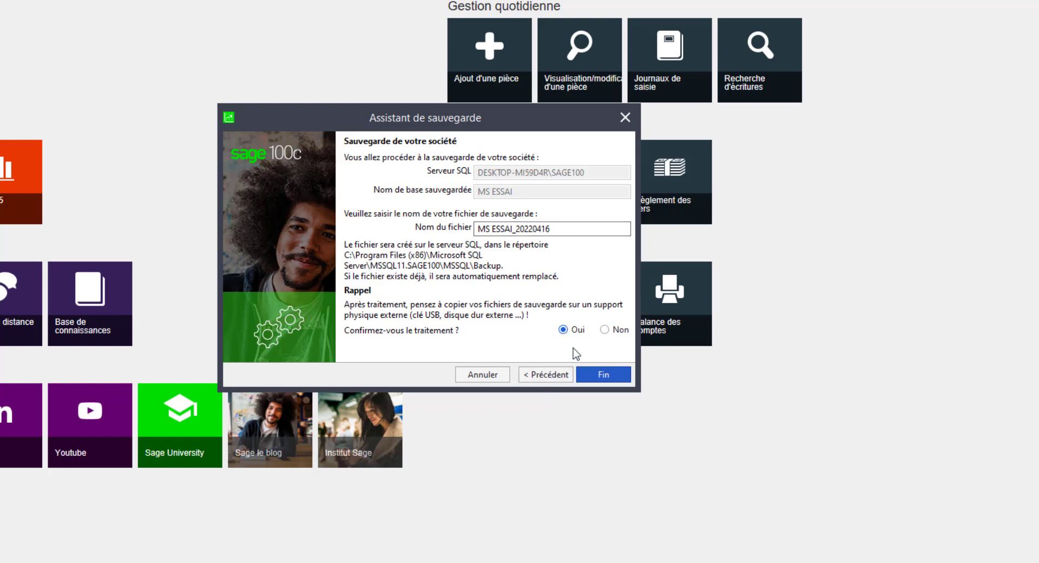
pyautogui.click(605, 373)
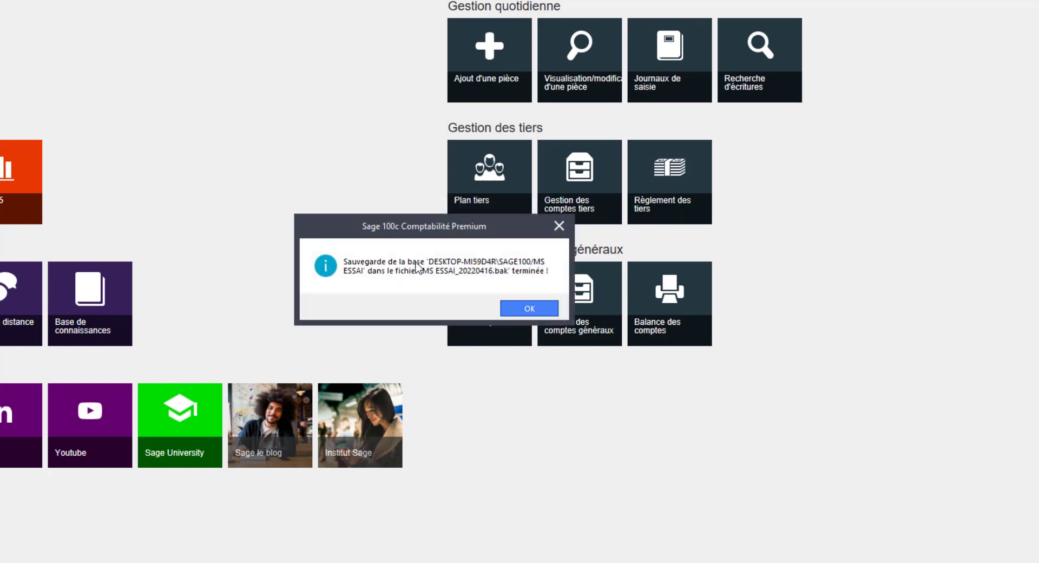
pyautogui.click(525, 308)
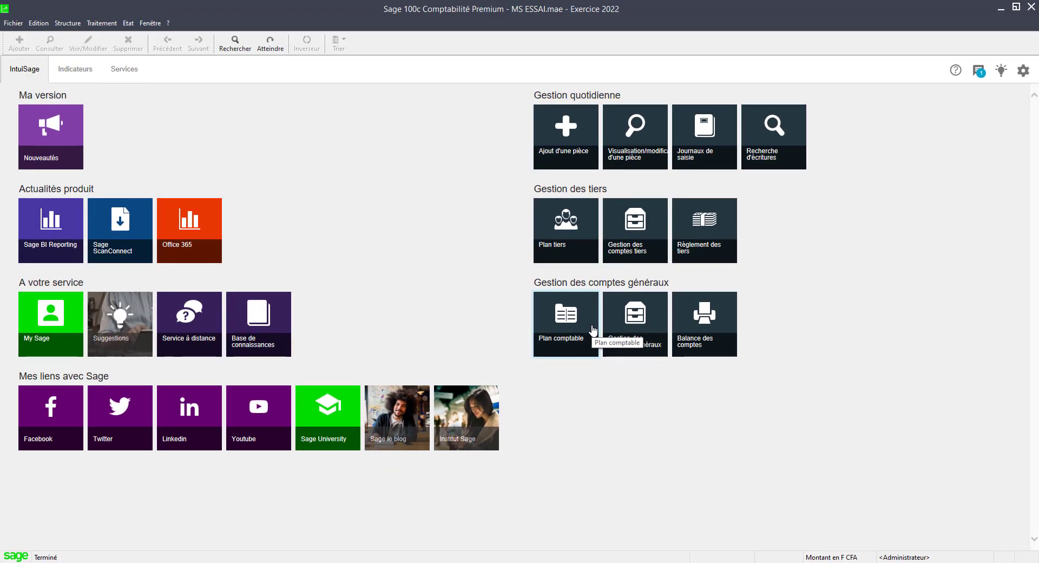
# Switch to File Explorer and open C:\Programmes (x86)\Microsoft SQL Server\MSSQL11.SAGE100\MSSQL\Backup
pyautogui.click(996, 6)
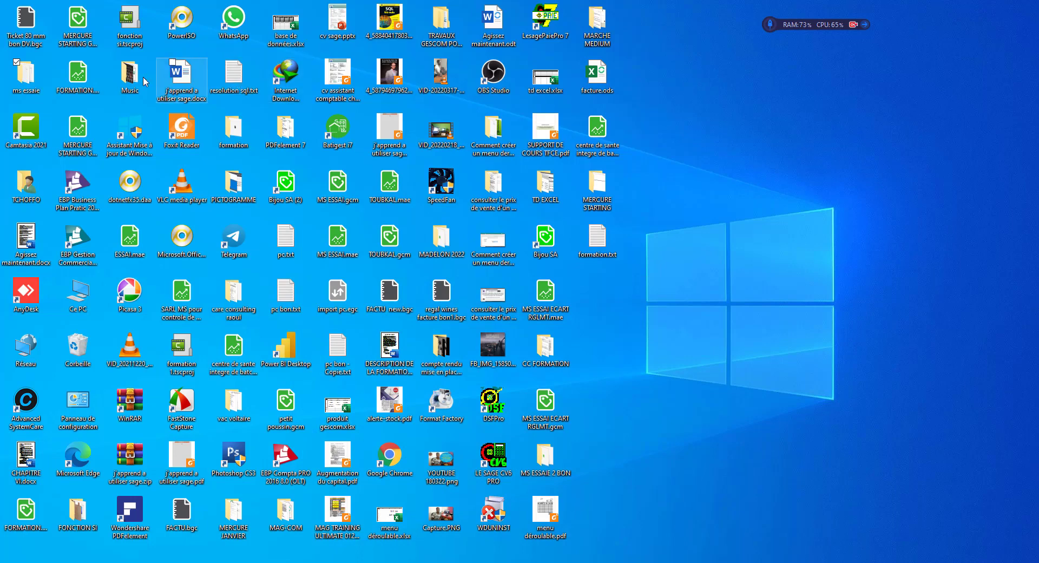
pyautogui.click(234, 136)
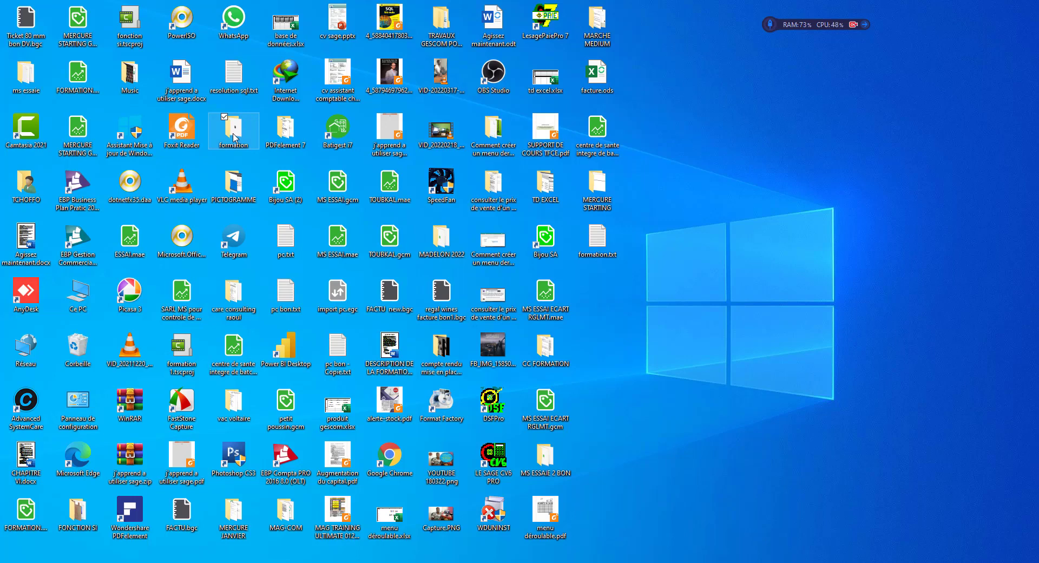
pyautogui.doubleClick(234, 136)
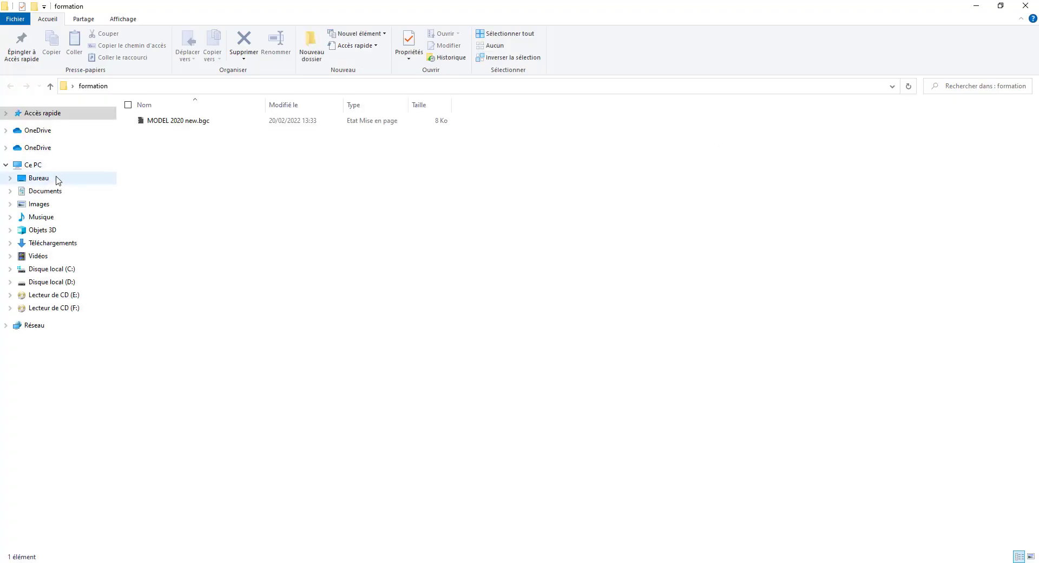
pyautogui.click(33, 165)
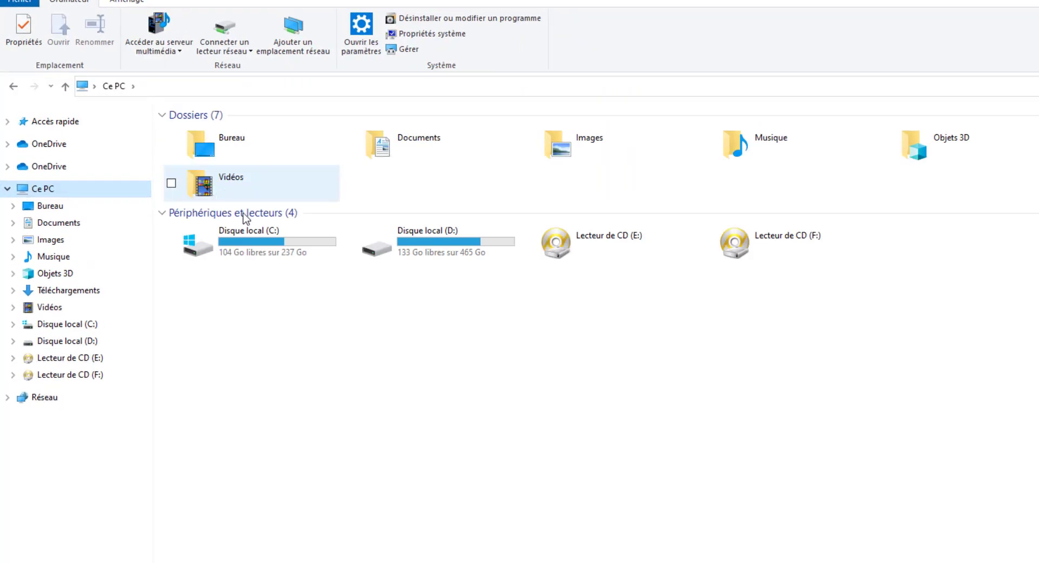
pyautogui.doubleClick(271, 248)
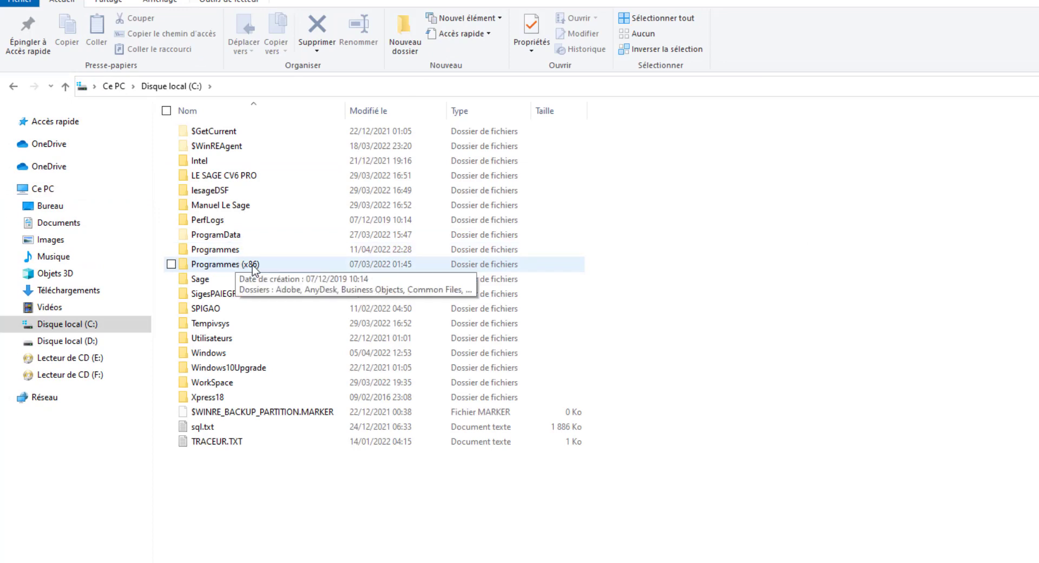
pyautogui.doubleClick(256, 266)
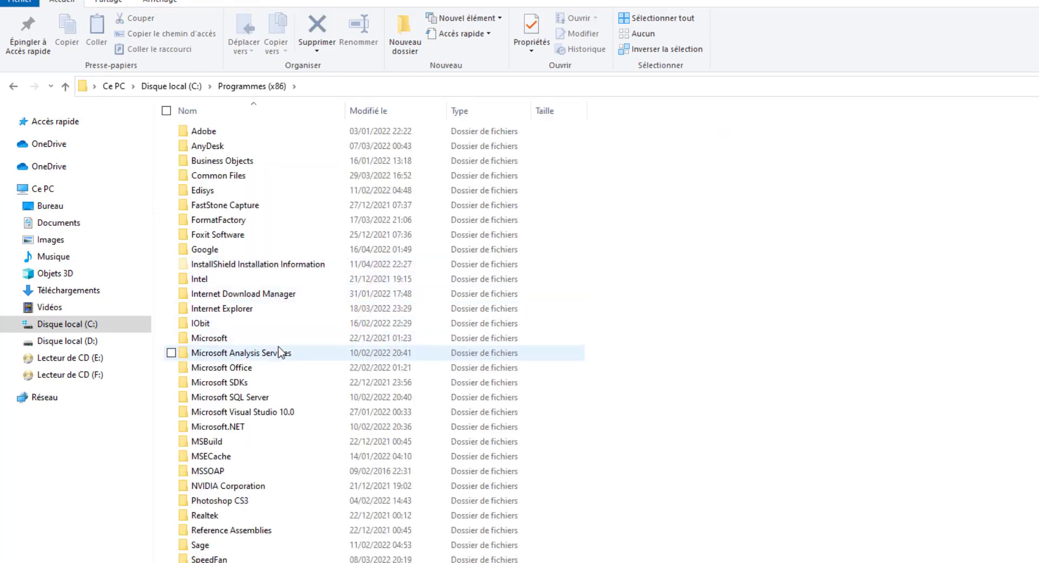
pyautogui.doubleClick(255, 399)
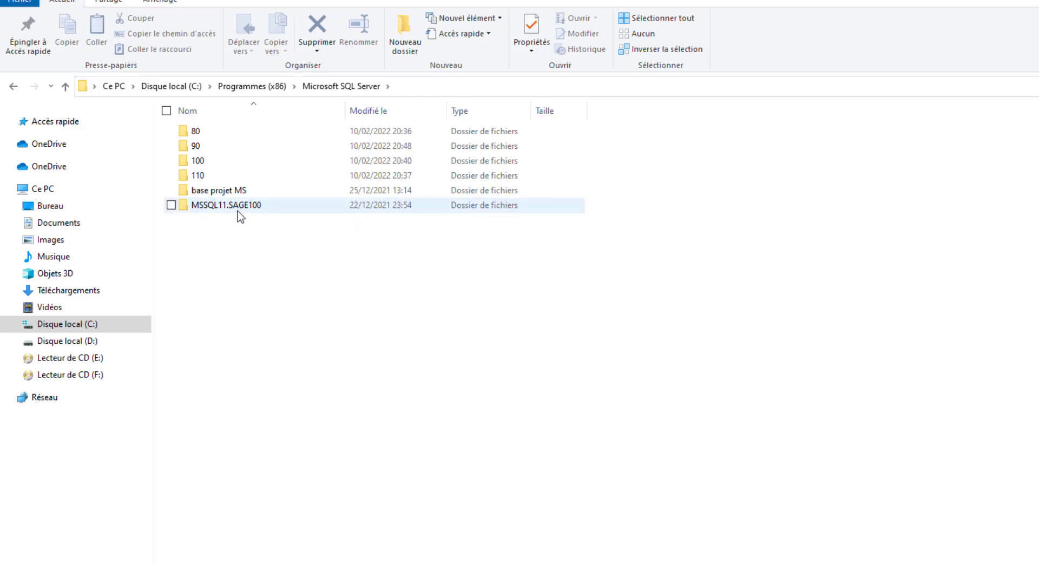
pyautogui.doubleClick(236, 207)
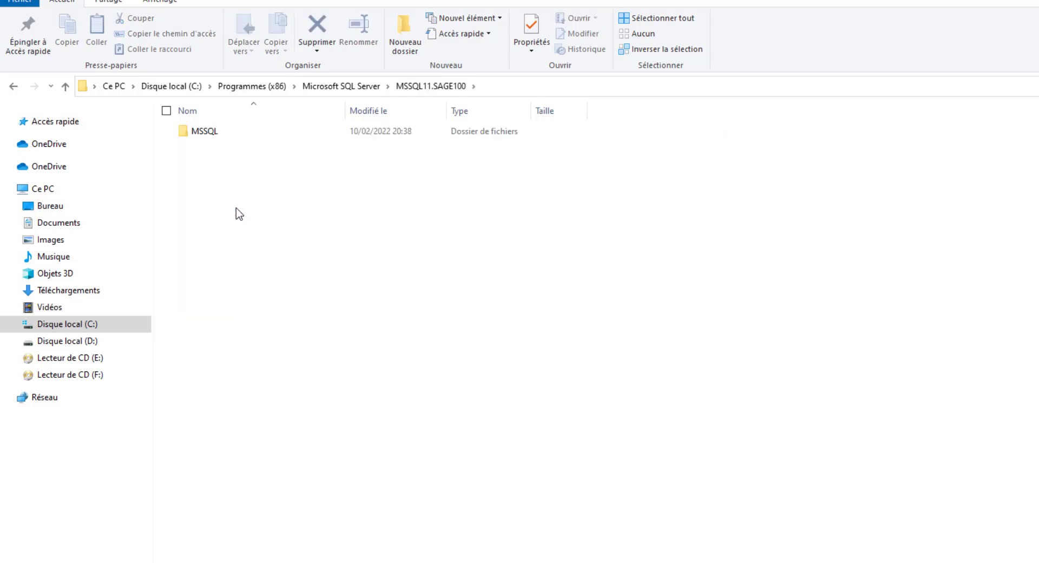
pyautogui.doubleClick(216, 133)
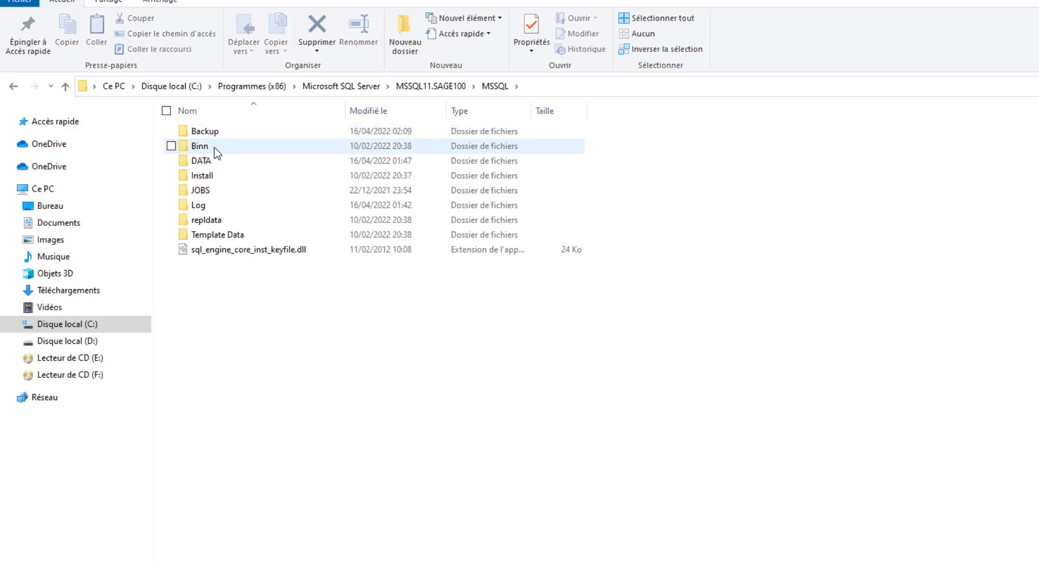
pyautogui.doubleClick(212, 134)
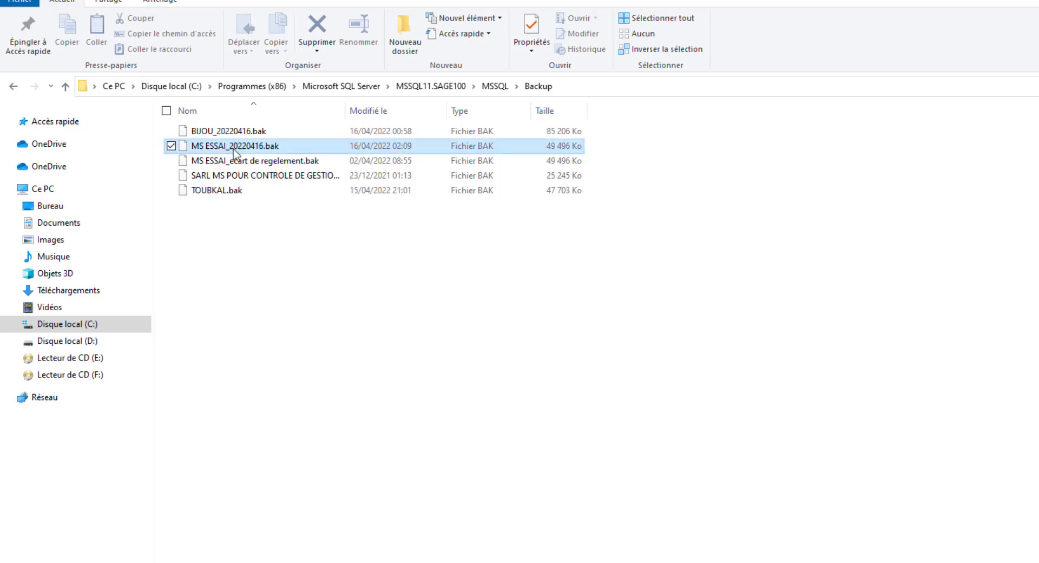
# Inspect the backup files, including MS ESSAI_20220416.bak, with the Nom column widened to fit full names, and minimize the file explorer window
pyautogui.rightClick(235, 154)
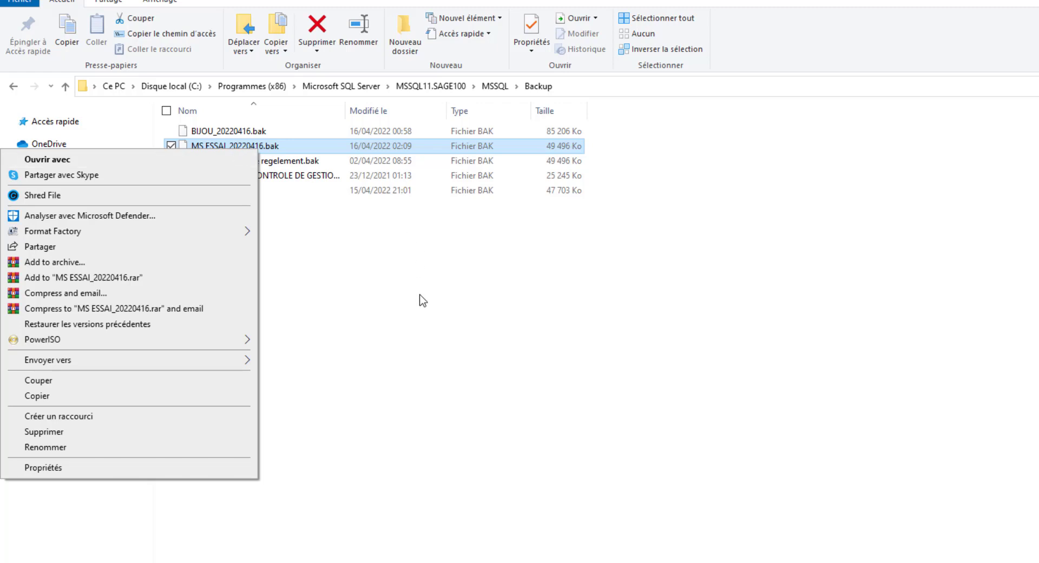
pyautogui.click(324, 226)
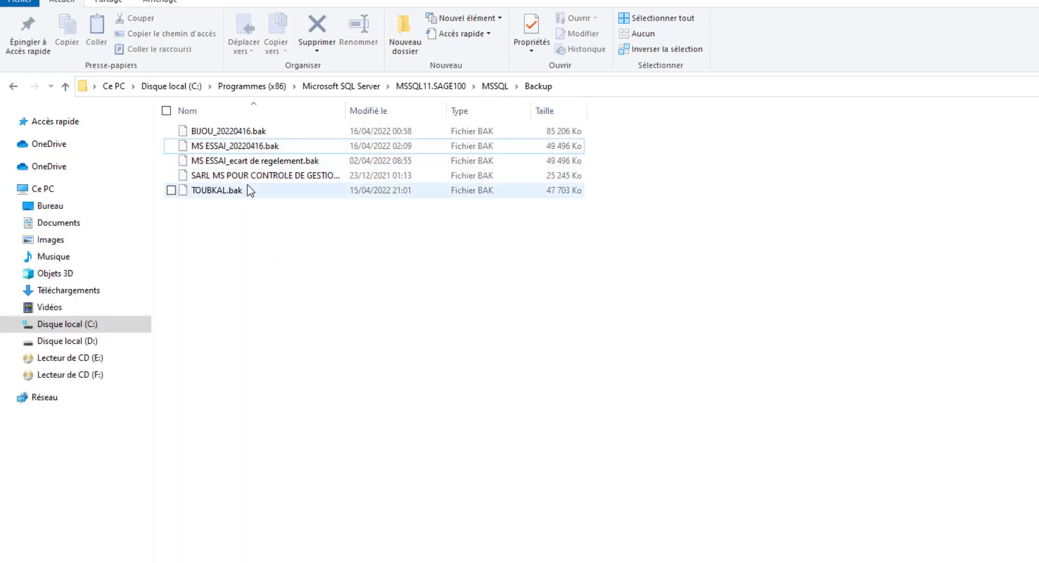
pyautogui.doubleClick(345, 111)
pyautogui.moveTo(429, 126); pyautogui.dragTo(430, 132)
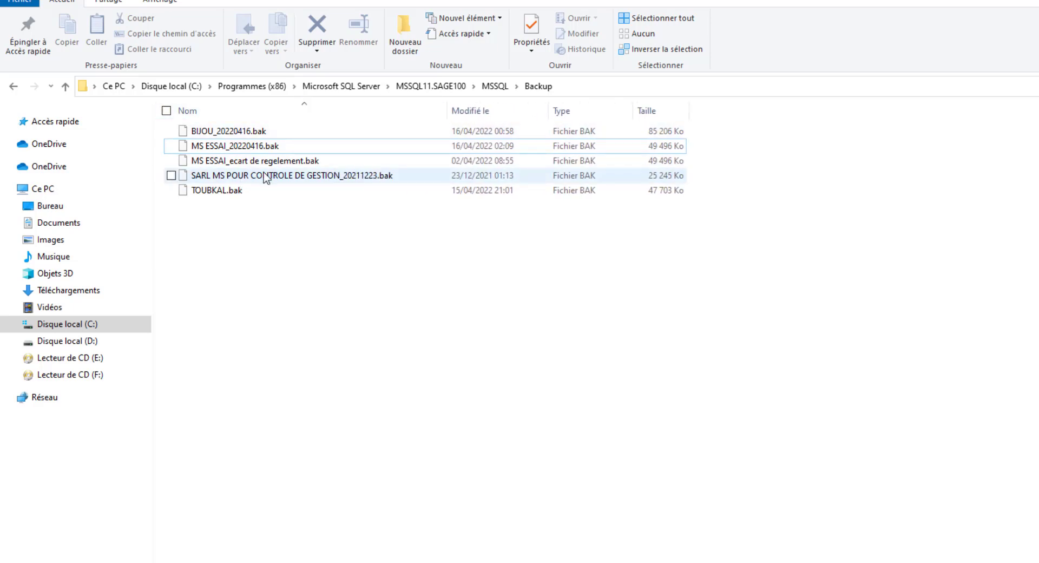
pyautogui.moveTo(212, 176)
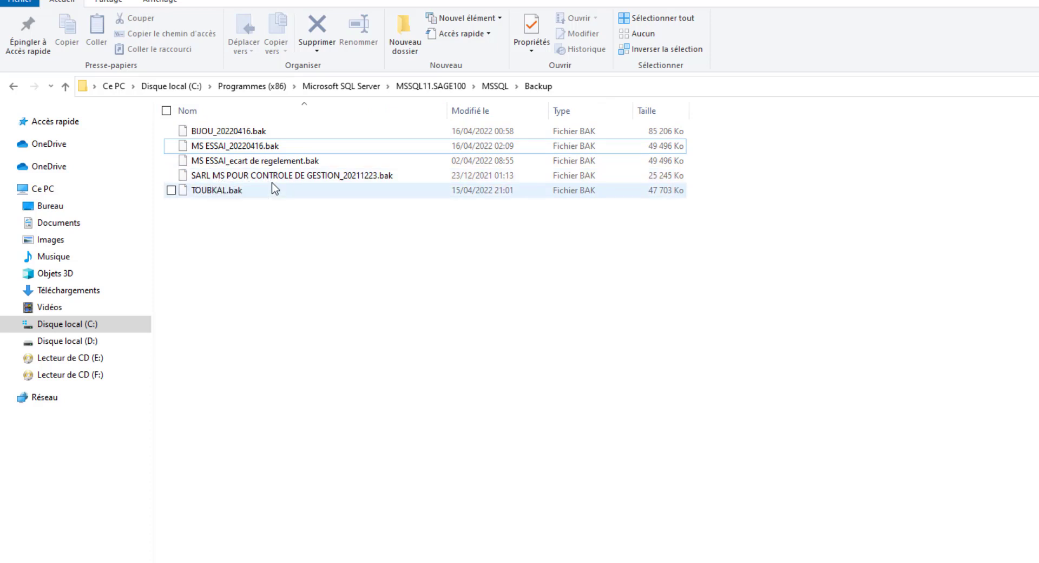
pyautogui.moveTo(272, 184)
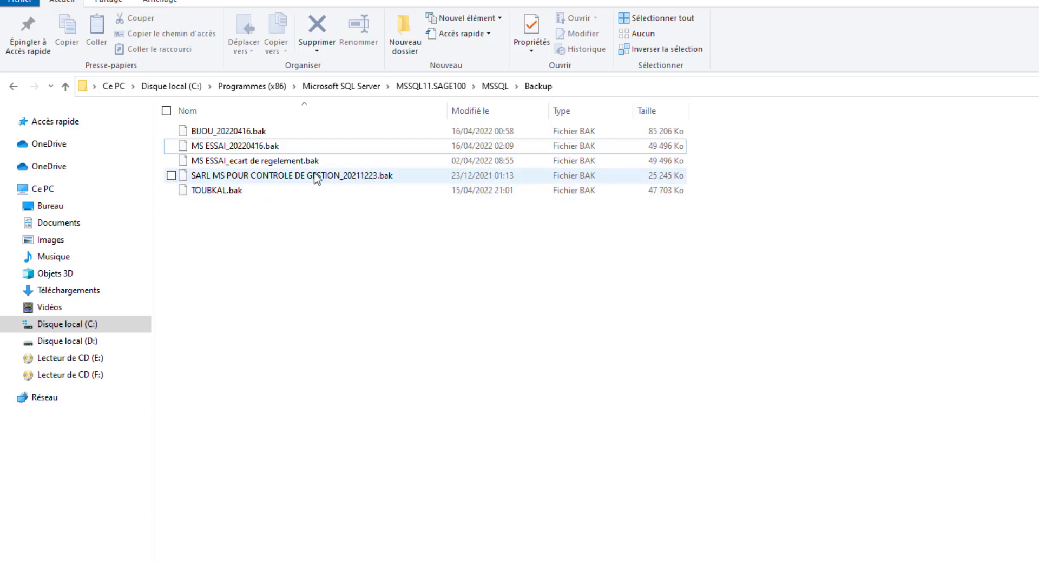
pyautogui.moveTo(320, 183)
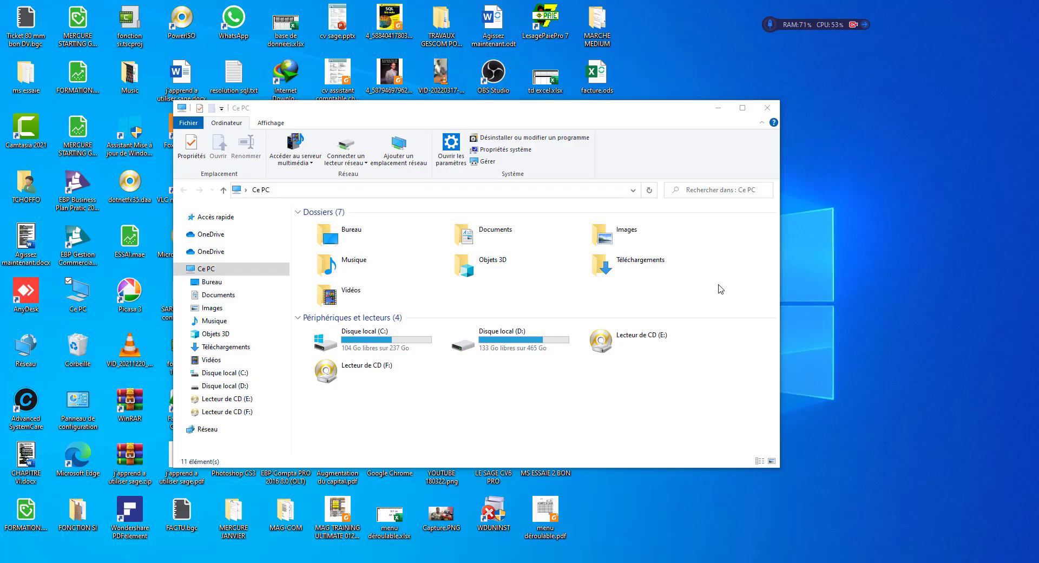
pyautogui.click(718, 109)
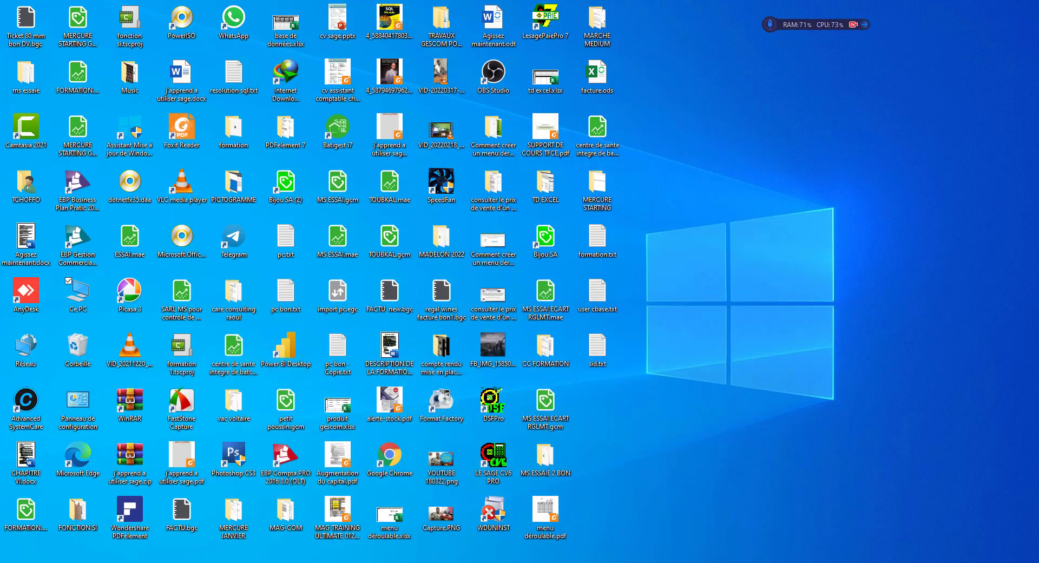
# Open SQL Server Management Studio, connect to the SAGE100 server with Authentification Windows, and expand Bases de données
pyautogui.press('super+s')
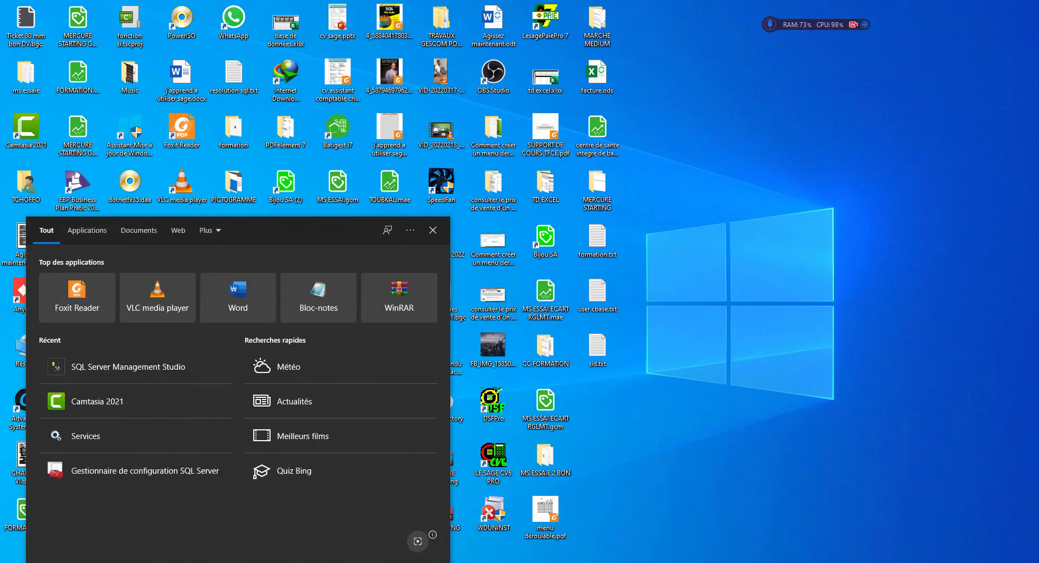
pyautogui.write('sql')
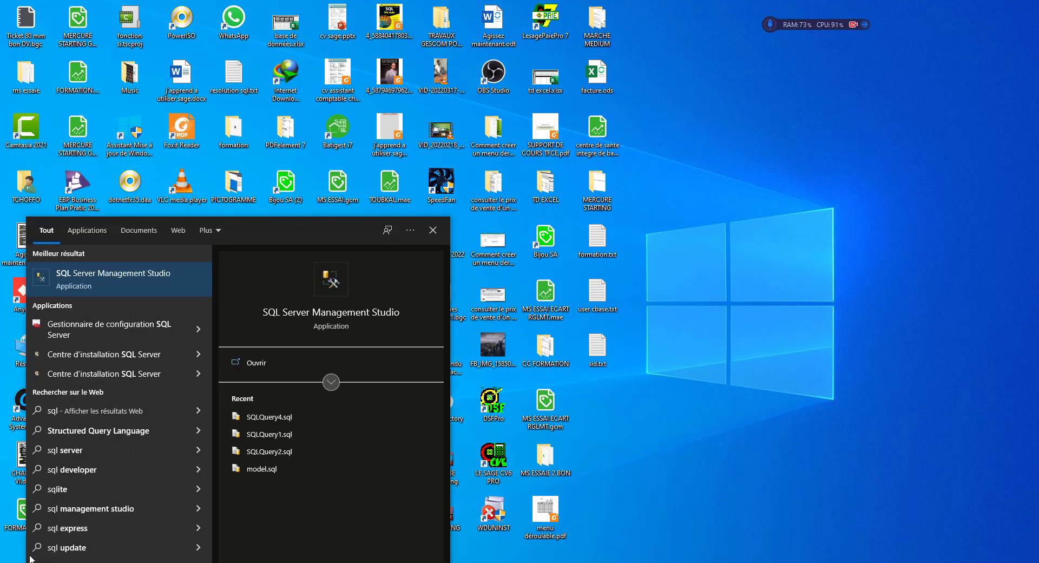
pyautogui.click(92, 281)
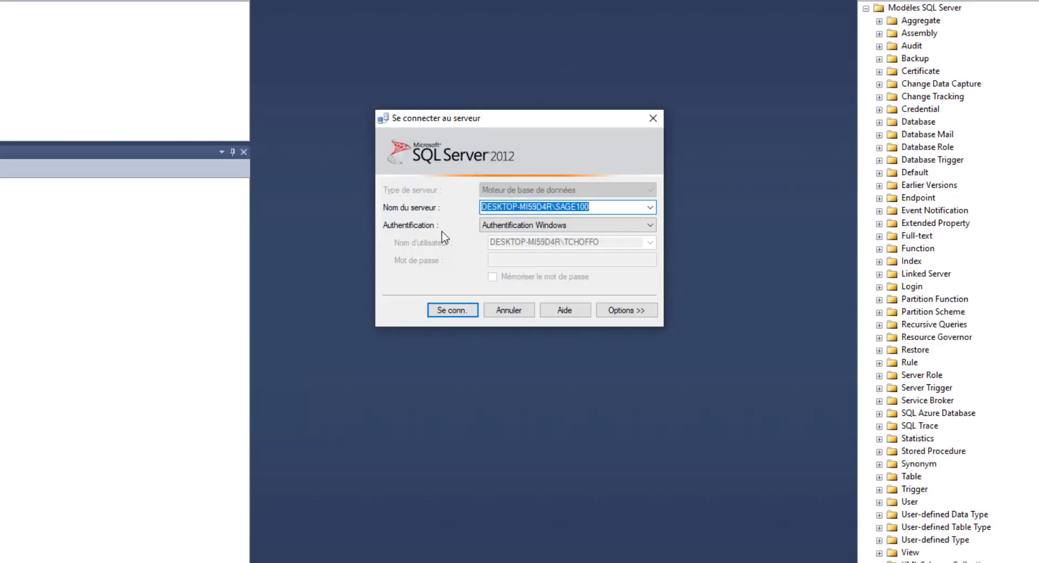
pyautogui.click(459, 309)
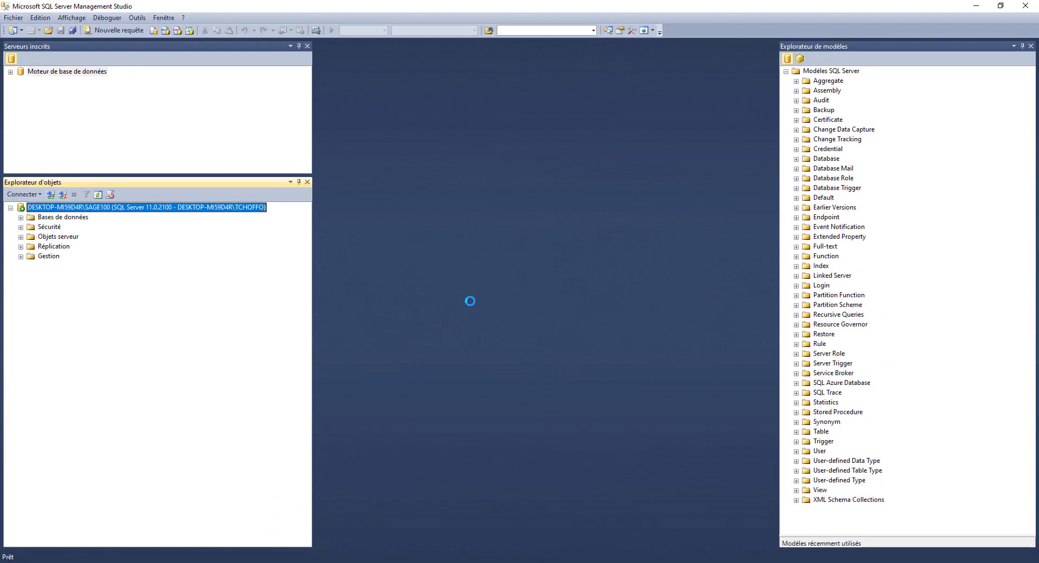
pyautogui.doubleClick(62, 218)
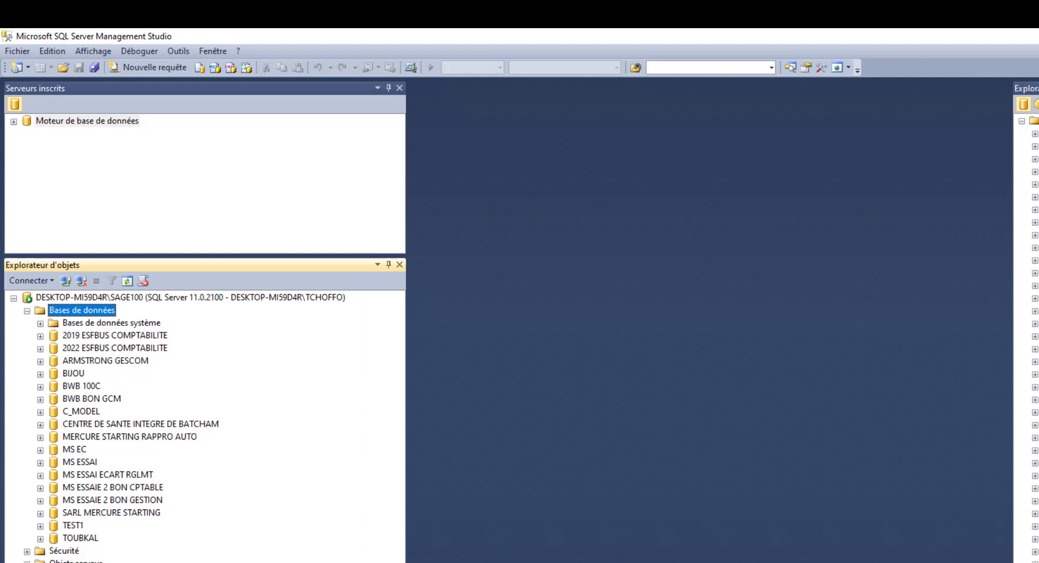
# Check the .bak files in C:\Programmes (x86)\Microsoft SQL Server\MSSQL11.SAGE100\MSSQL\Backup in File Explorer against the database list, and dismiss the folder window
pyautogui.press('super+e')
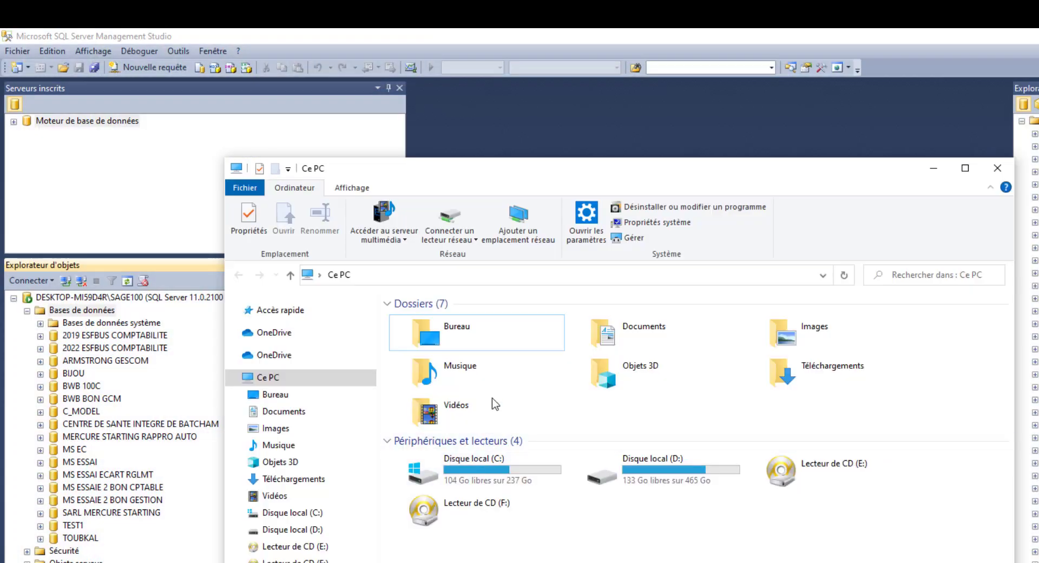
pyautogui.click(498, 475)
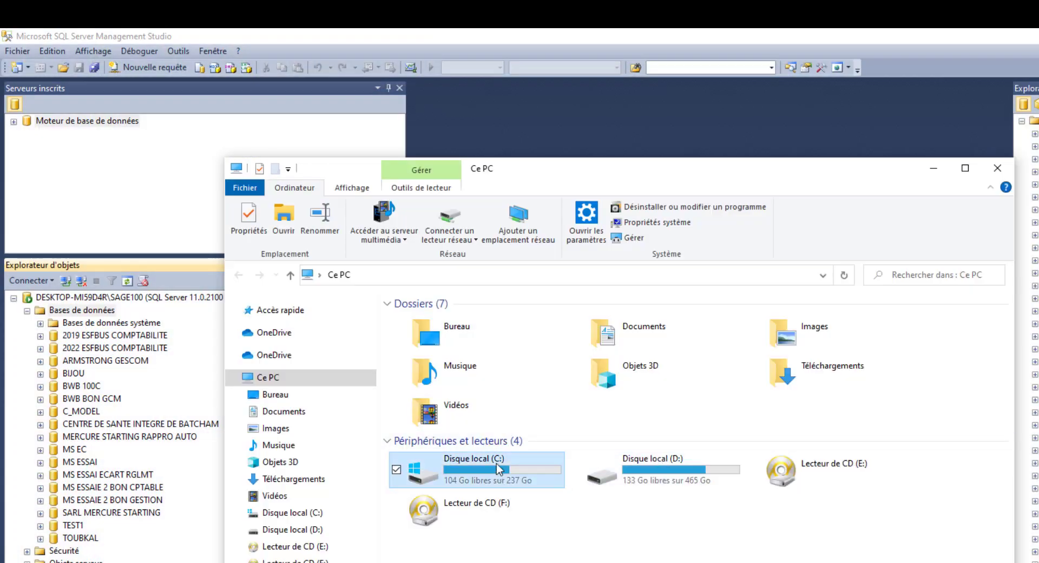
pyautogui.doubleClick(498, 475)
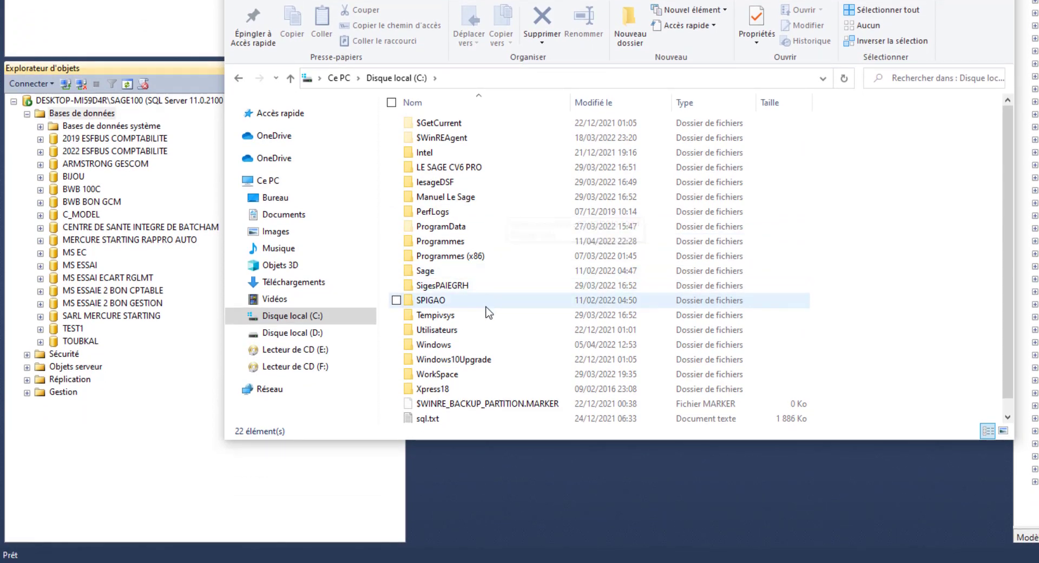
pyautogui.doubleClick(489, 288)
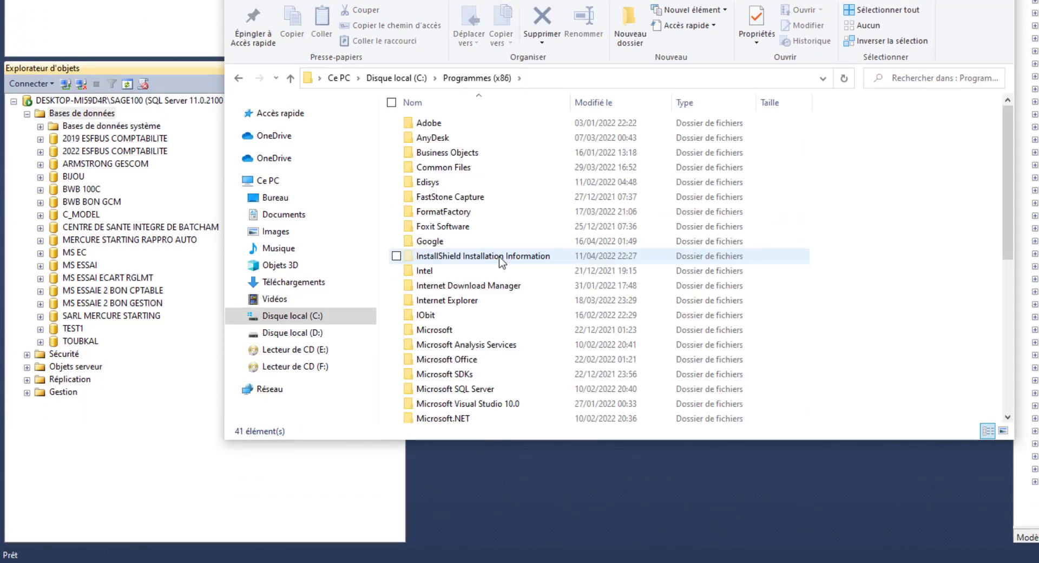
pyautogui.doubleClick(509, 388)
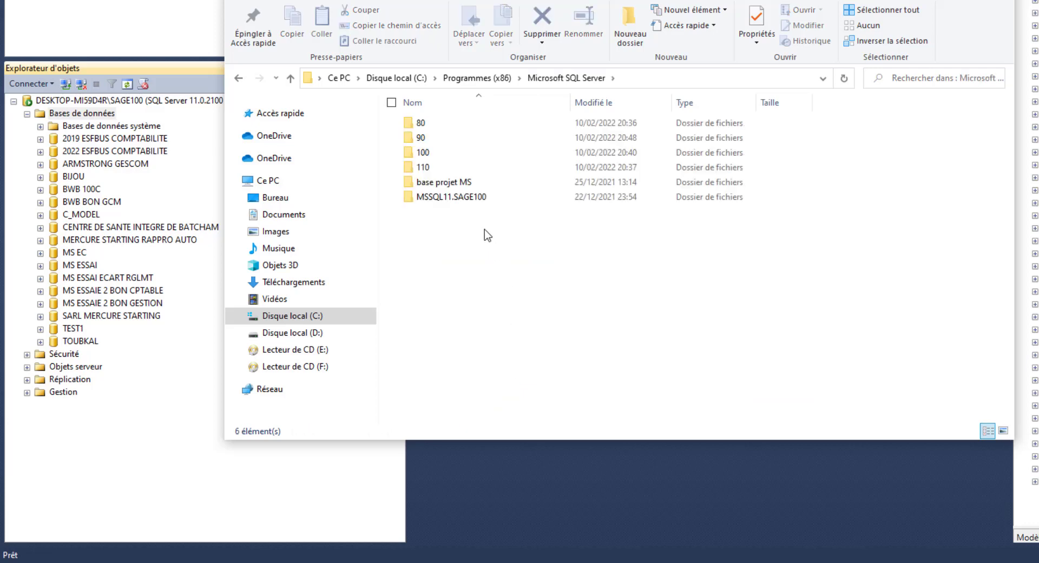
pyautogui.doubleClick(461, 197)
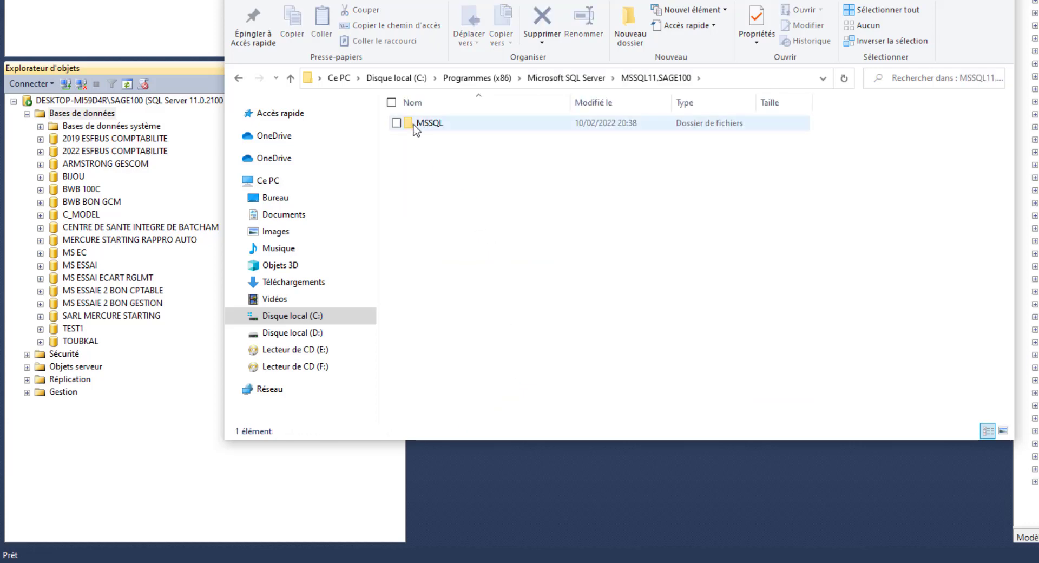
pyautogui.doubleClick(420, 125)
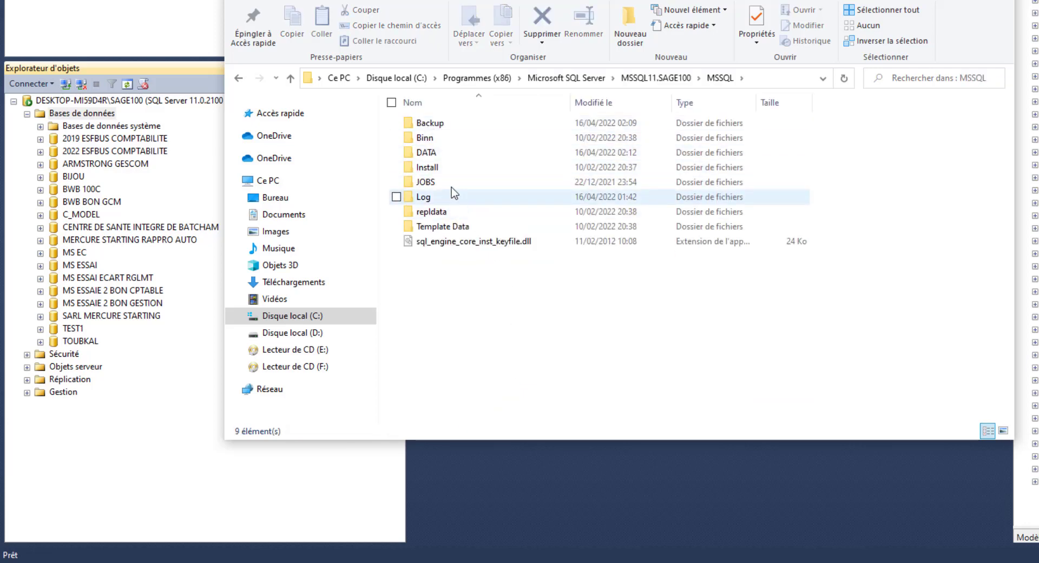
pyautogui.click(432, 124)
pyautogui.doubleClick(433, 124)
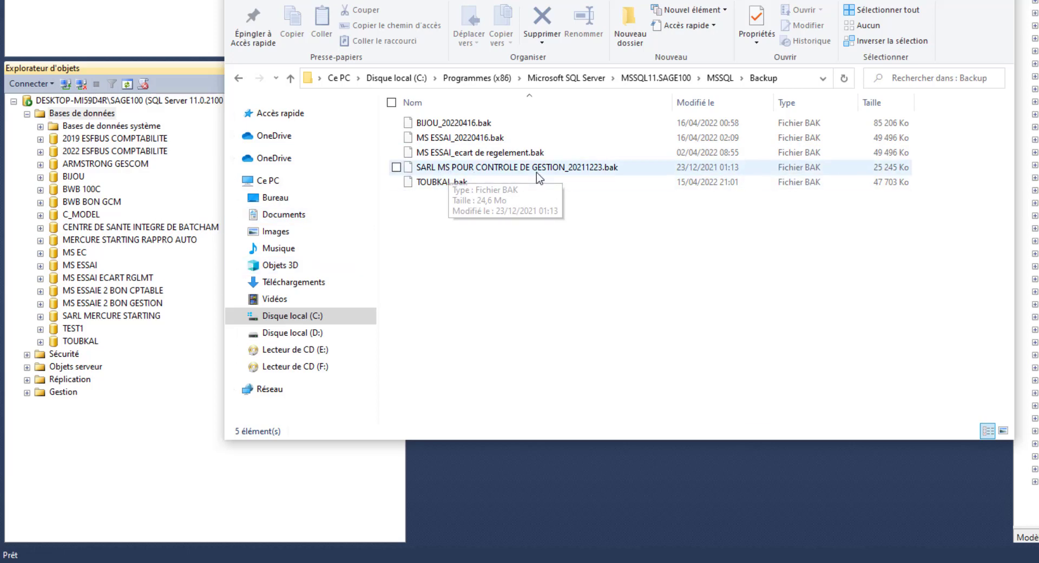
pyautogui.moveTo(595, 0); pyautogui.dragTo(654, 3)
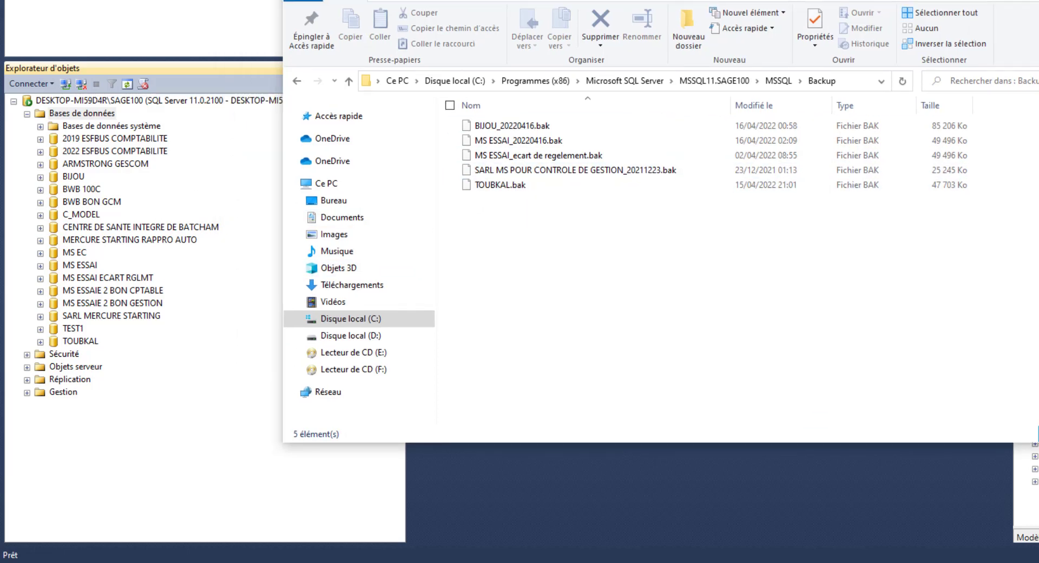
pyautogui.click(990, 0)
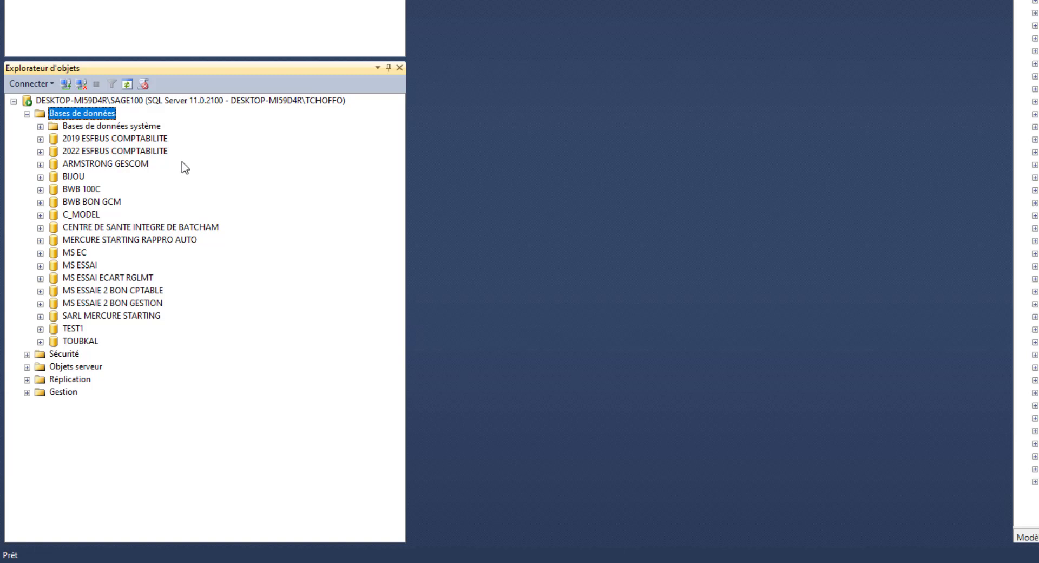
# Start a database restore from Bases de données système with Périphérique as the source
pyautogui.rightClick(132, 127)
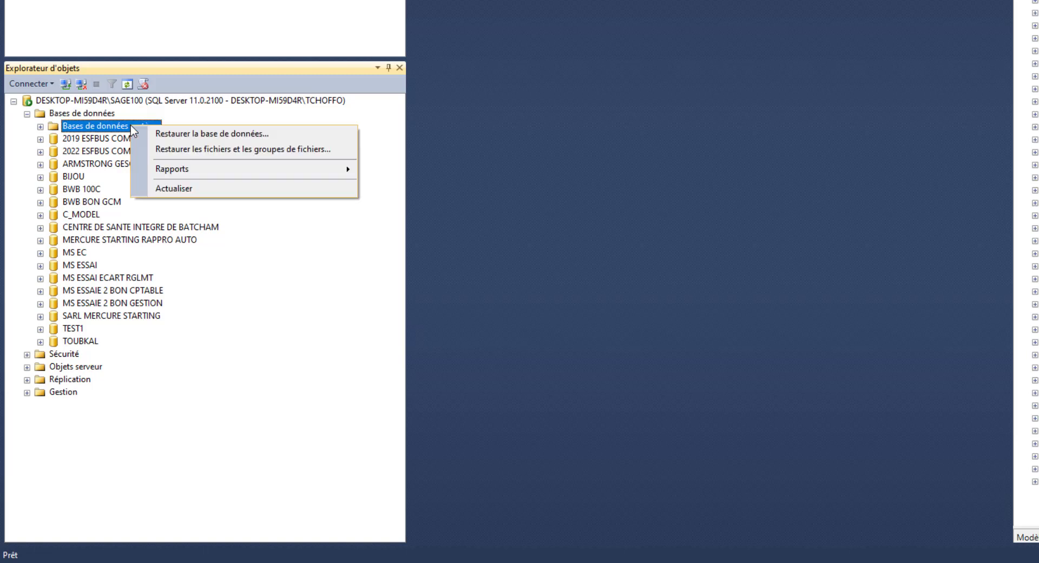
pyautogui.rightClick(81, 130)
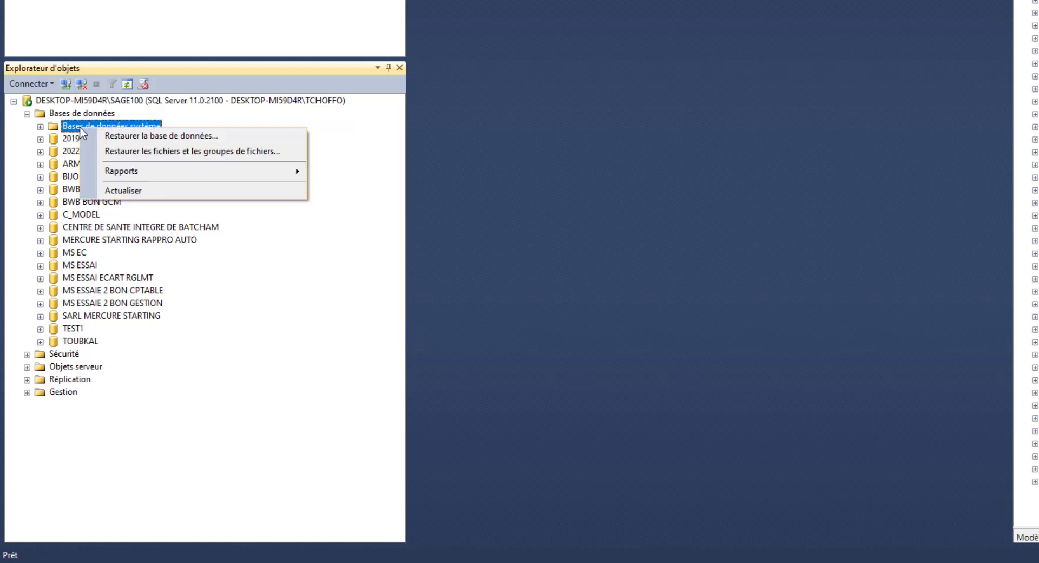
pyautogui.click(145, 136)
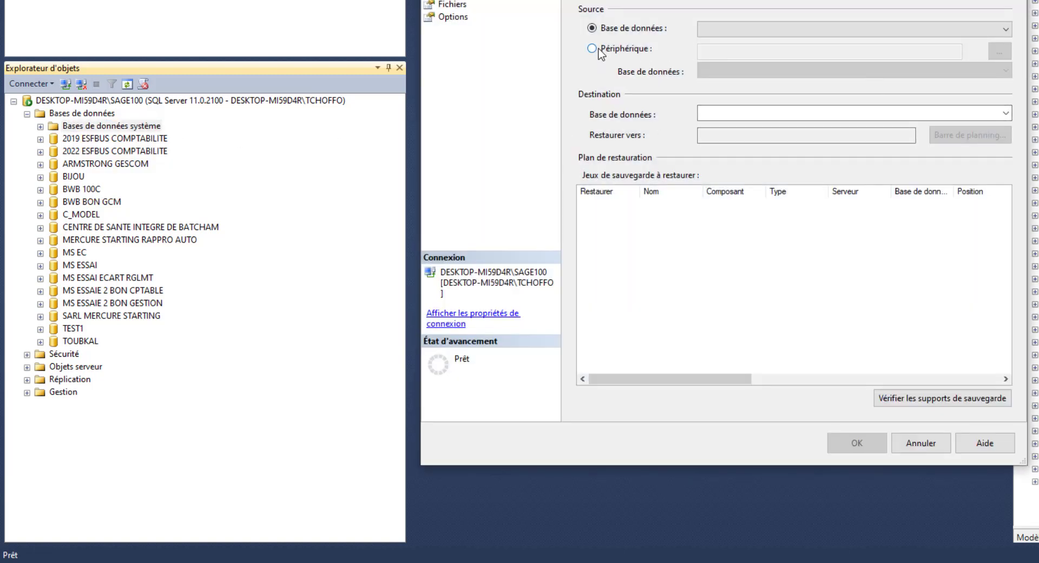
pyautogui.click(599, 50)
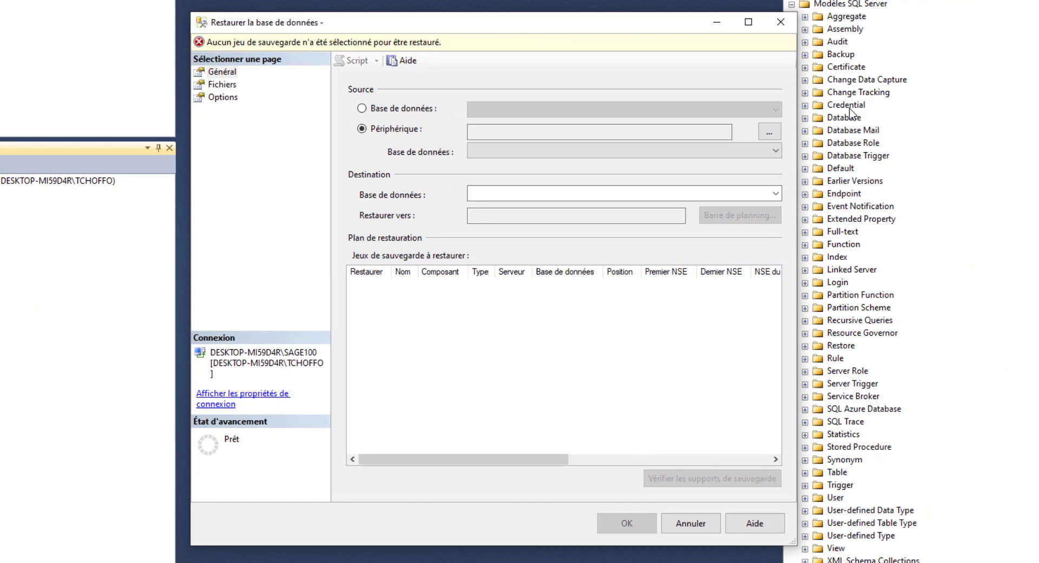
# Add SARL MS POUR CONTROLE DE GESTION_20211223.bak as the backup file and restore the database from it
pyautogui.click(769, 134)
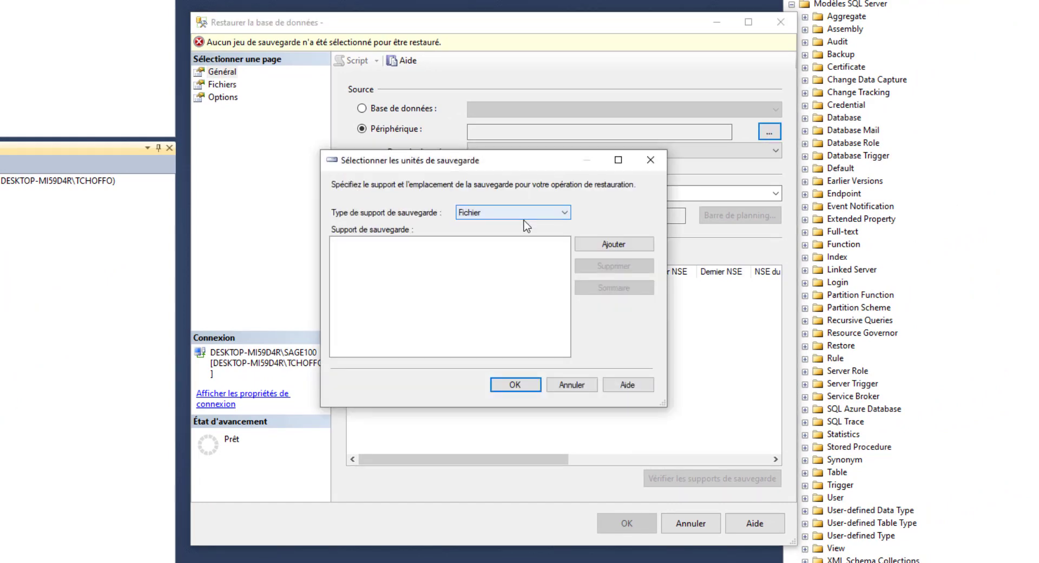
pyautogui.click(620, 249)
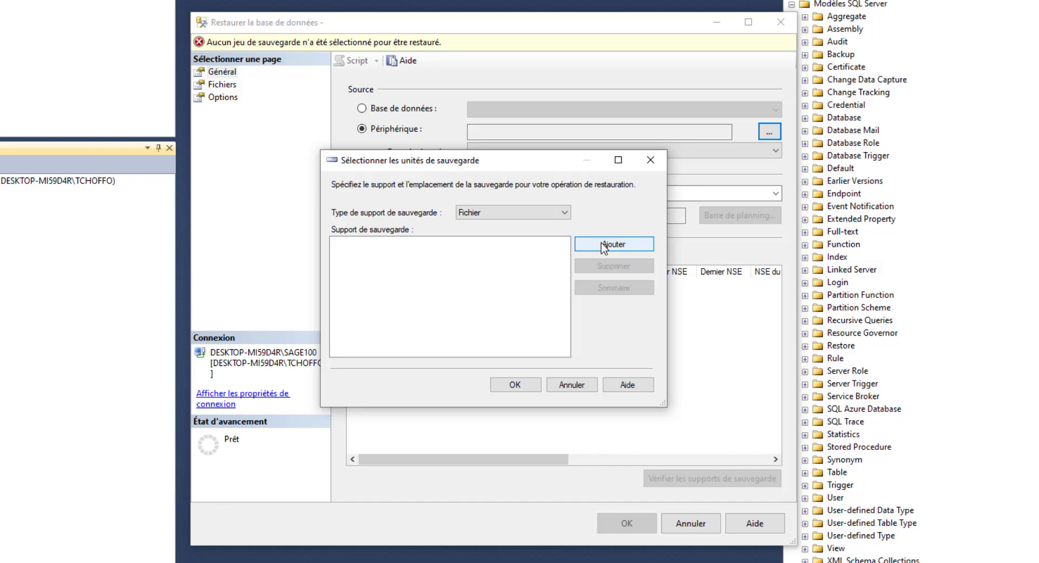
pyautogui.click(604, 247)
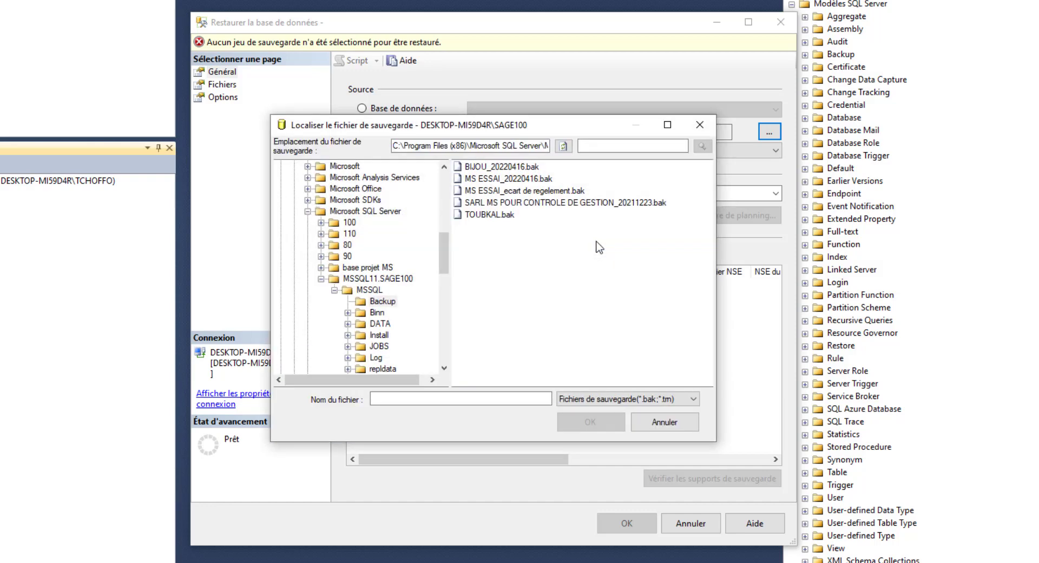
pyautogui.doubleClick(515, 207)
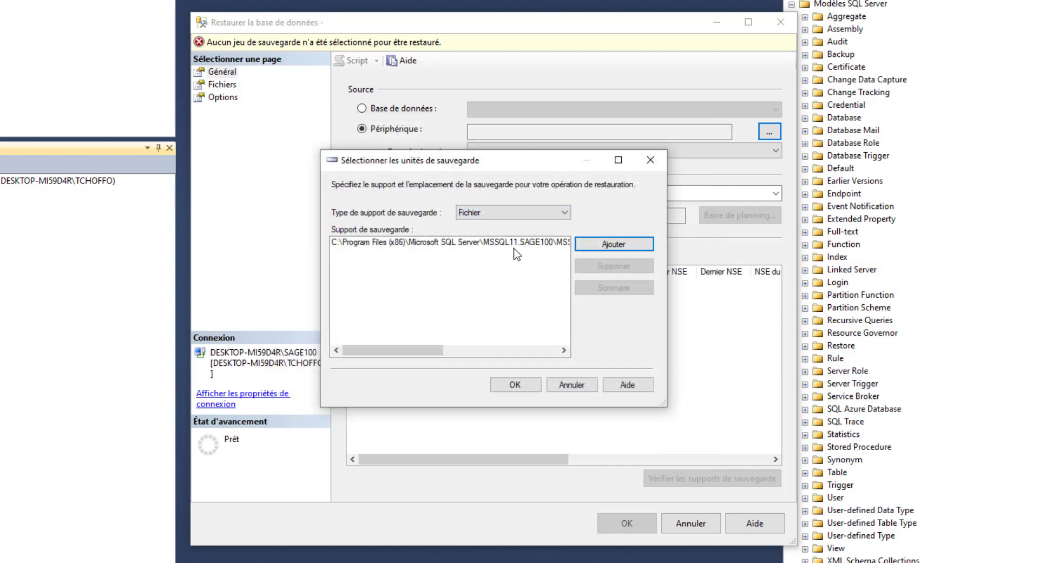
pyautogui.click(514, 385)
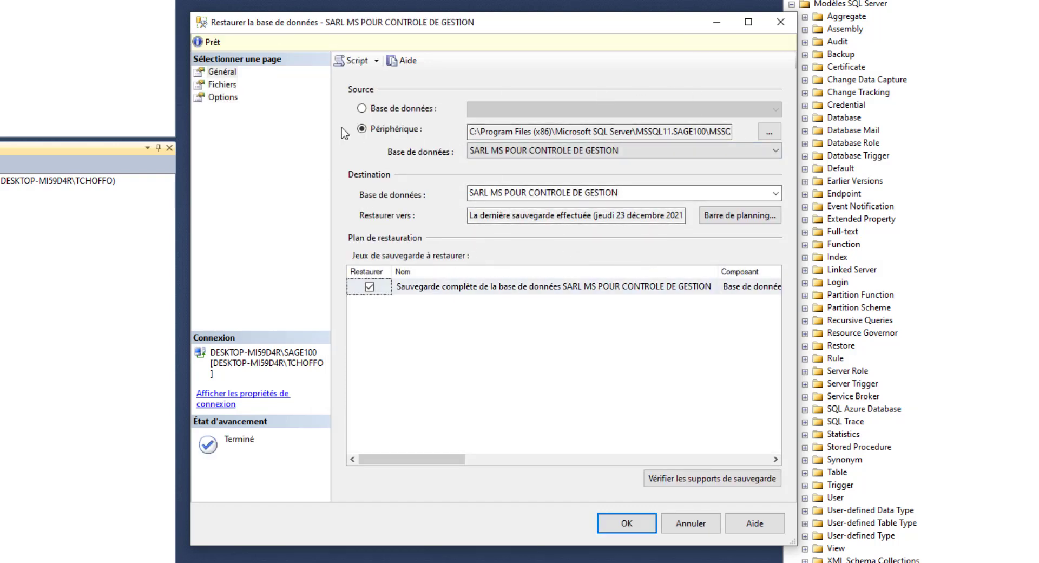
pyautogui.click(628, 523)
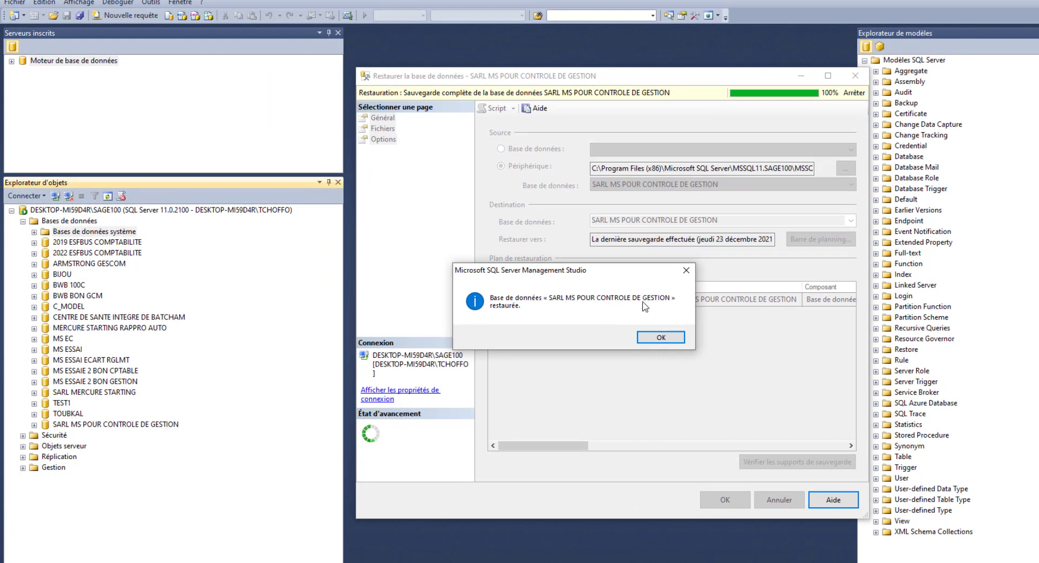
pyautogui.click(656, 338)
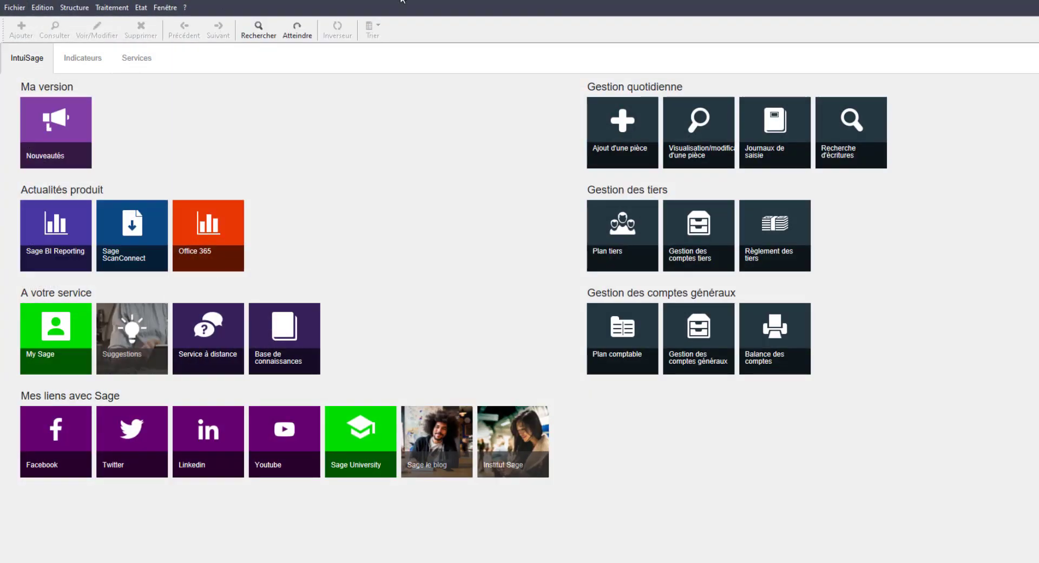
# Switch to Sage 100c Comptabilité, close the current company file, and try to open SARL MS pour controle de gestion.mae from Bureau
pyautogui.click(42, 7)
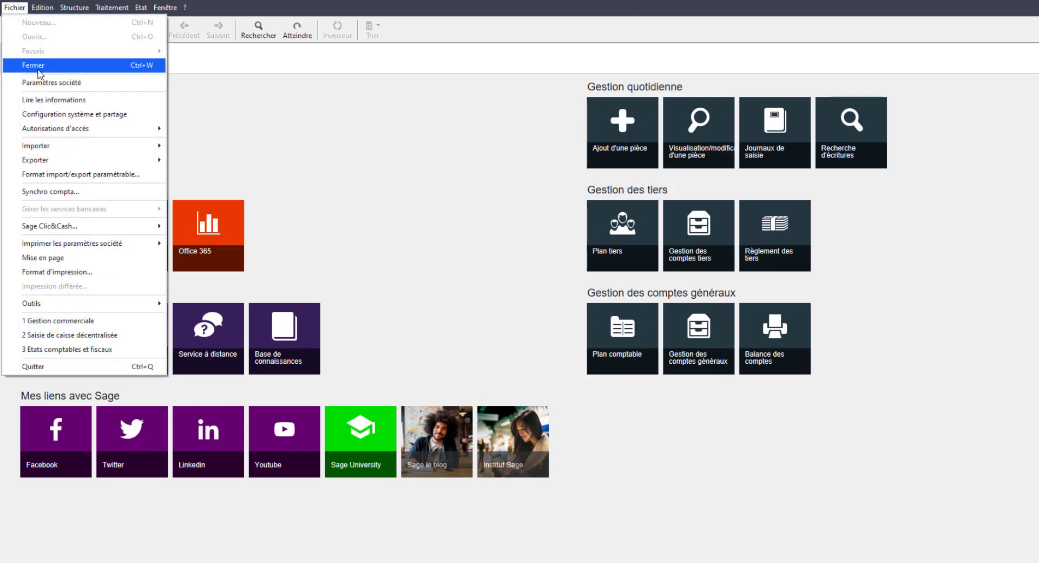
pyautogui.click(38, 67)
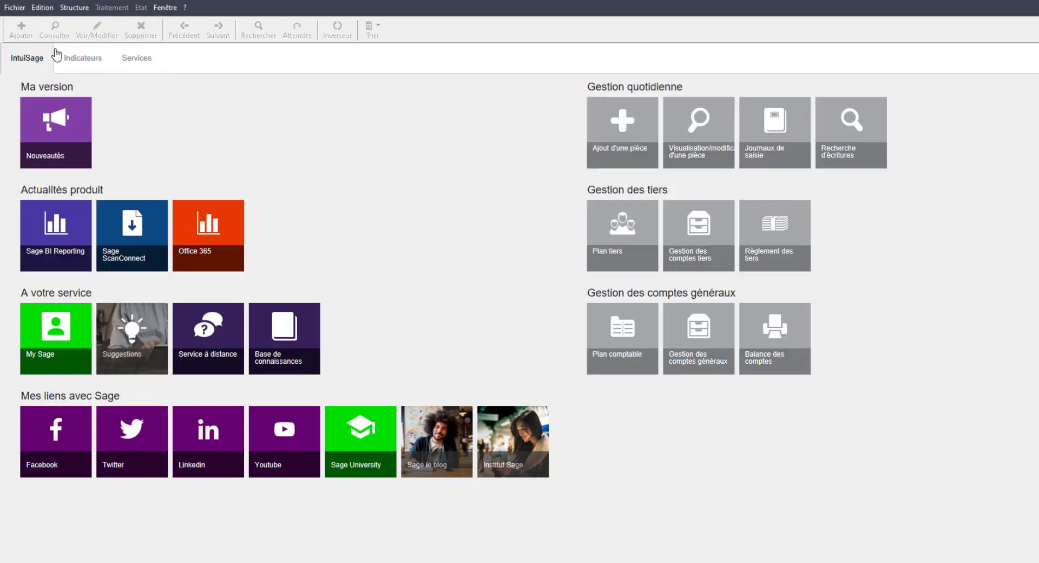
pyautogui.click(16, 7)
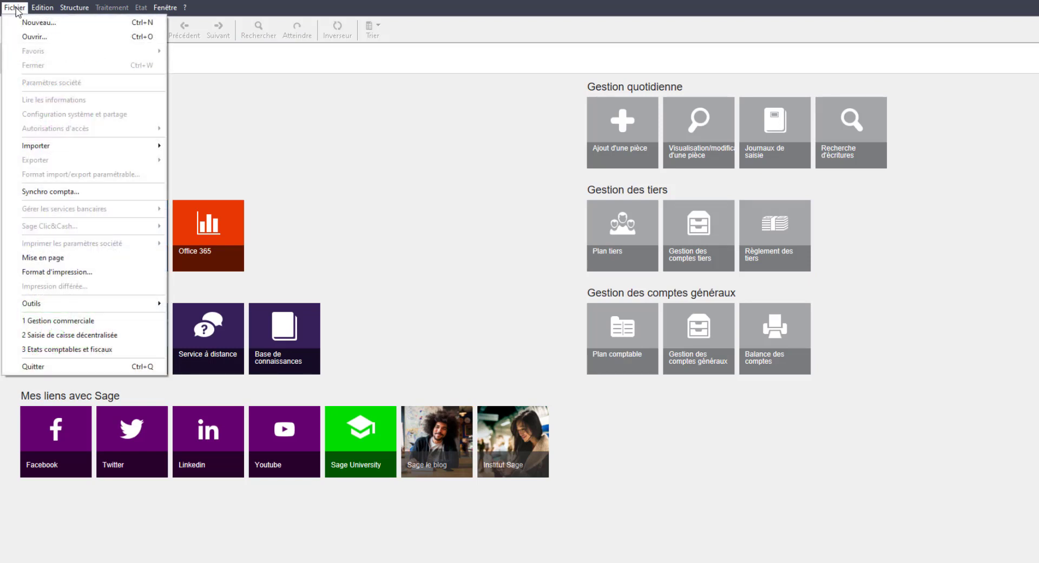
pyautogui.click(38, 36)
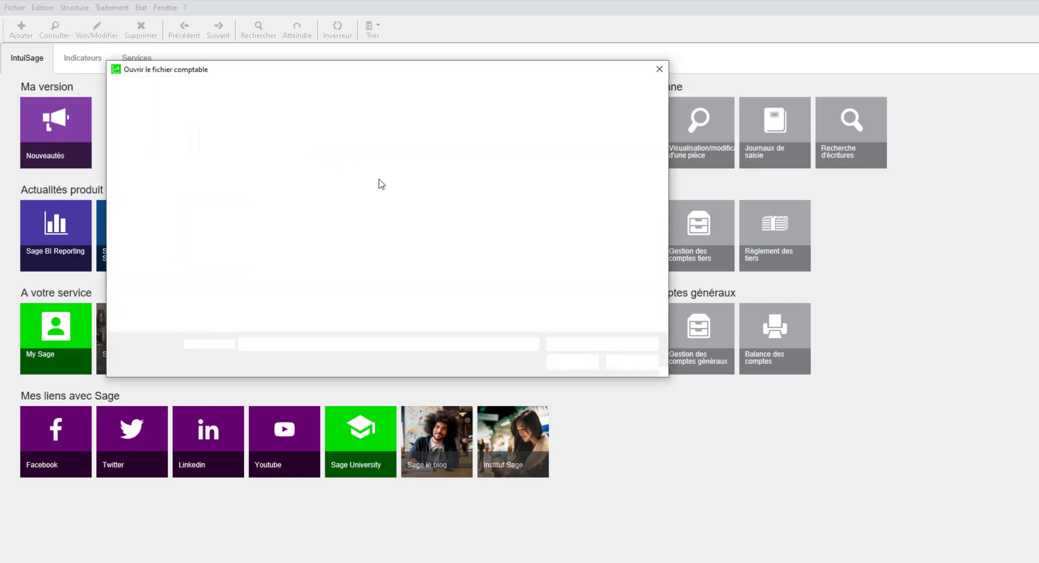
pyautogui.scroll(-5, 379, 179)
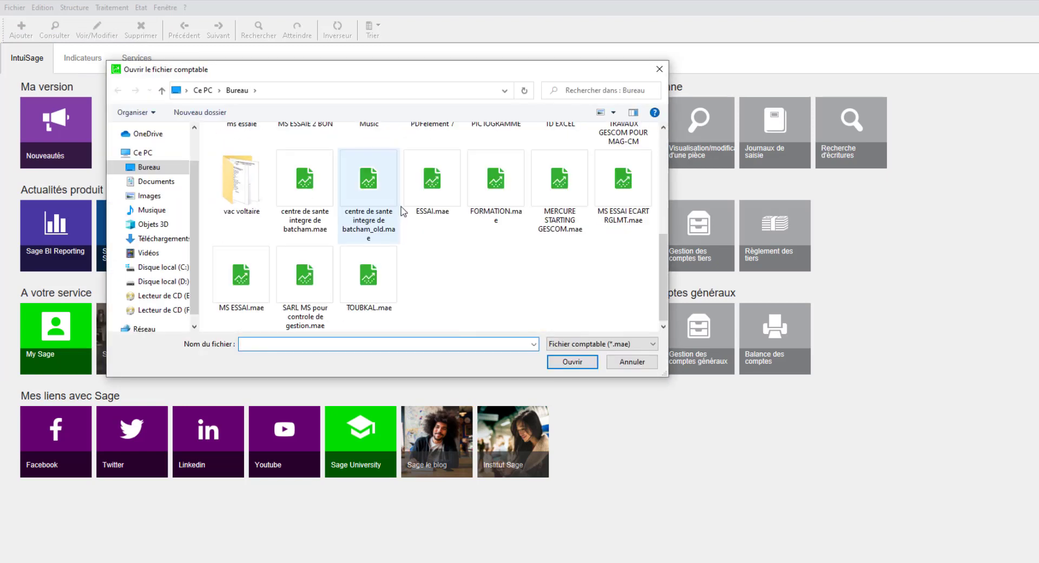
pyautogui.click(312, 297)
pyautogui.doubleClick(312, 296)
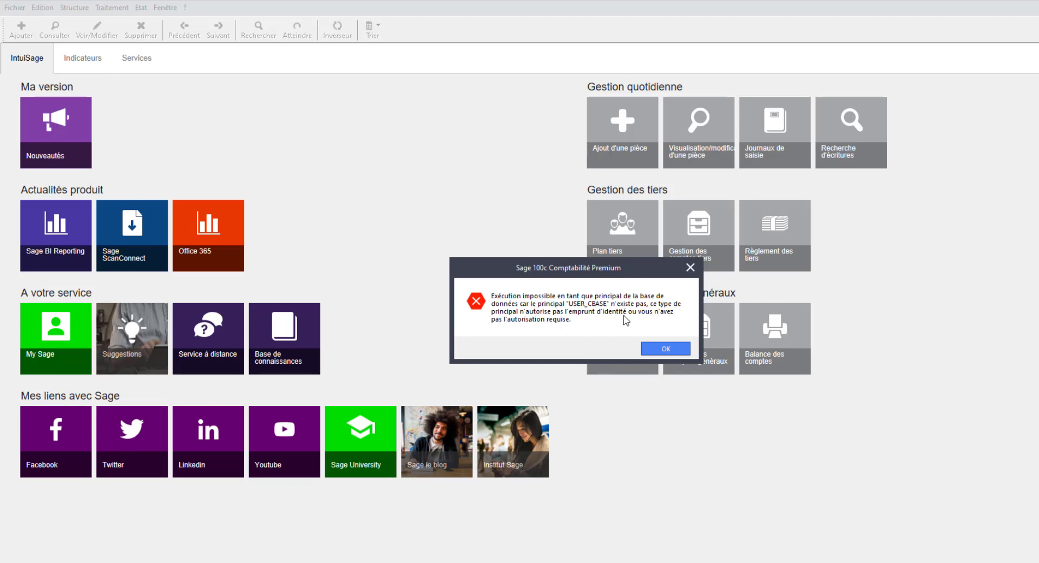
pyautogui.click(658, 351)
pyautogui.click(655, 347)
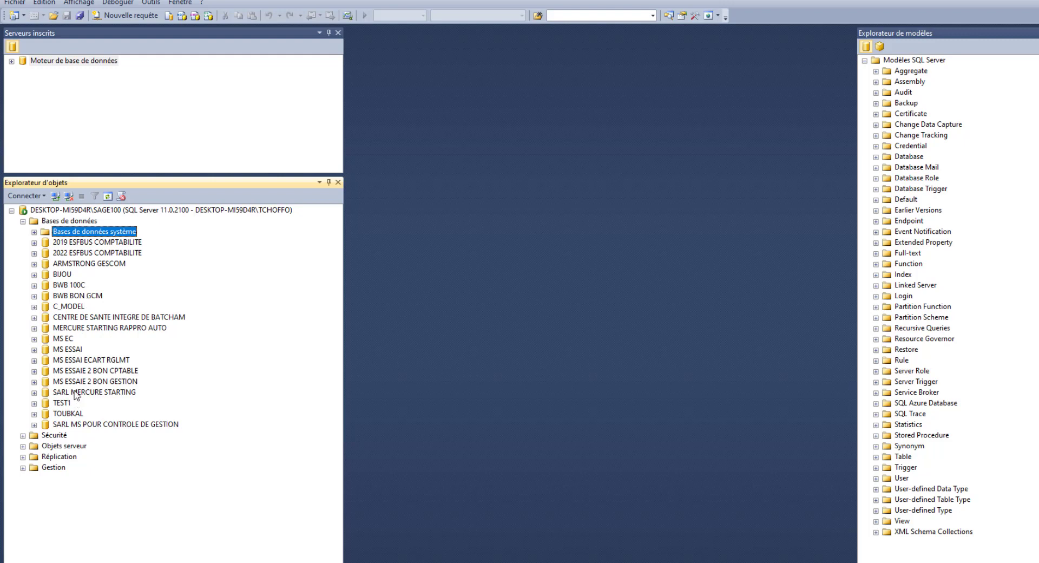
# Start a new query on the SARL MS POUR CONTROLE DE GESTION database and copy the sp_change_users_login command from user cbase.txt on the desktop
pyautogui.click(74, 426)
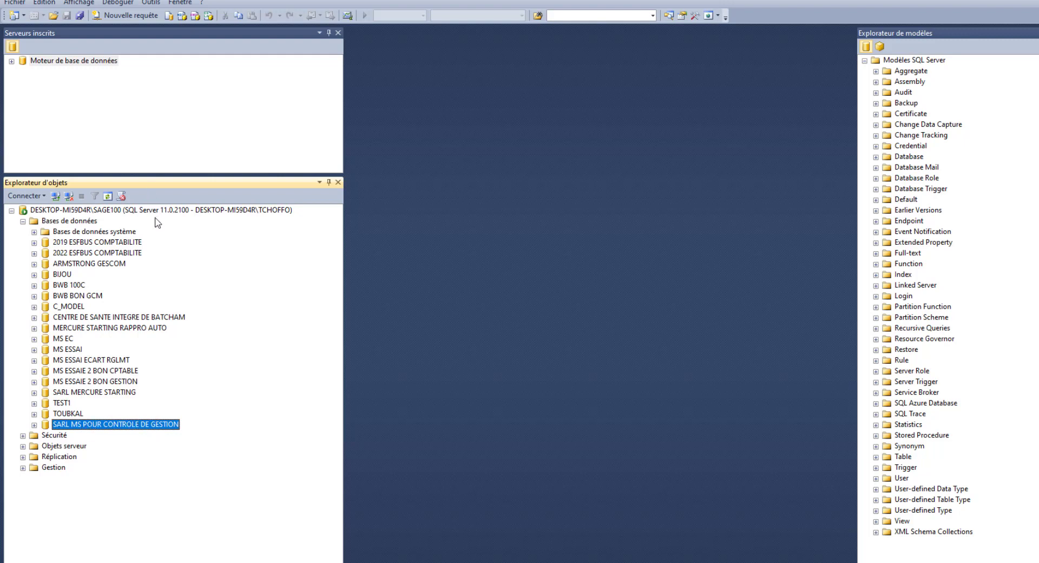
pyautogui.click(130, 15)
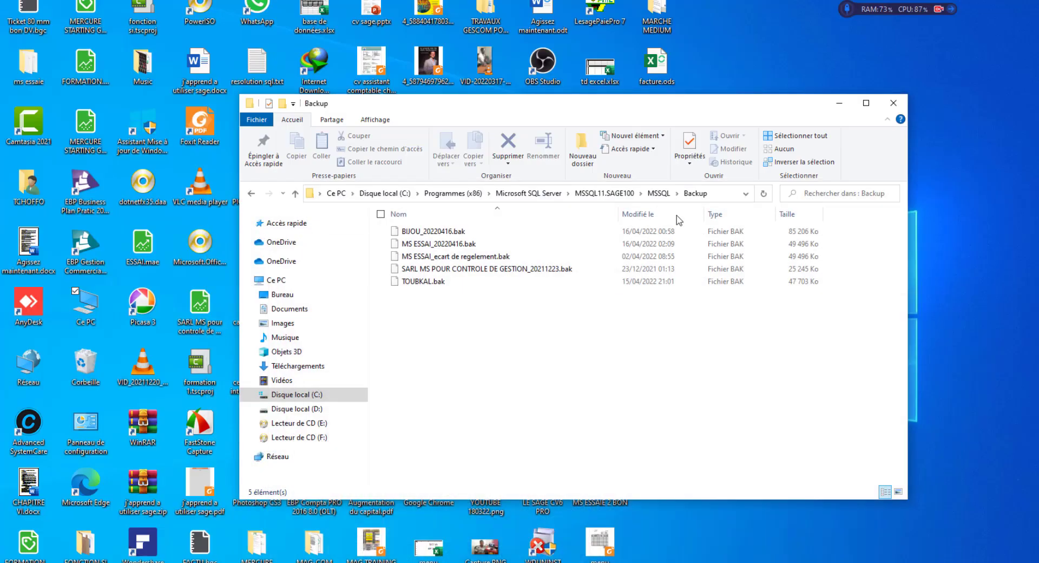
pyautogui.click(893, 103)
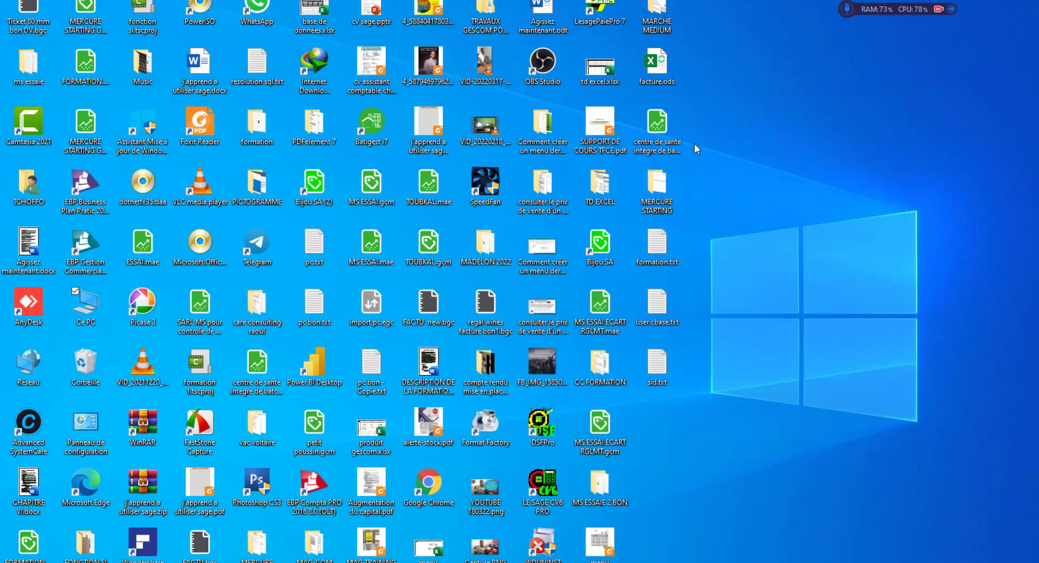
pyautogui.doubleClick(660, 300)
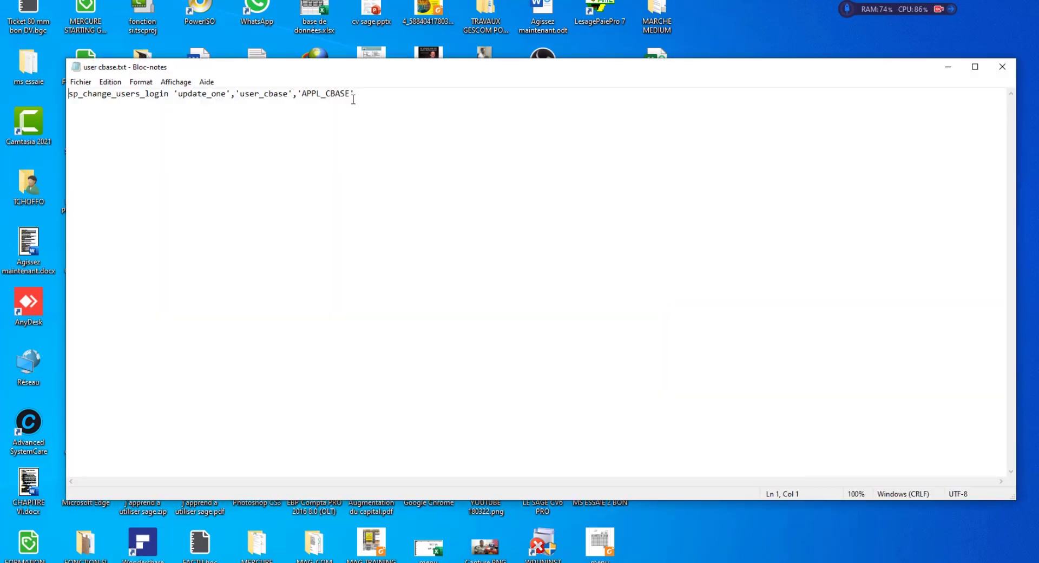
pyautogui.moveTo(353, 95); pyautogui.dragTo(65, 94)
pyautogui.hotkey('ctrl', 'c')
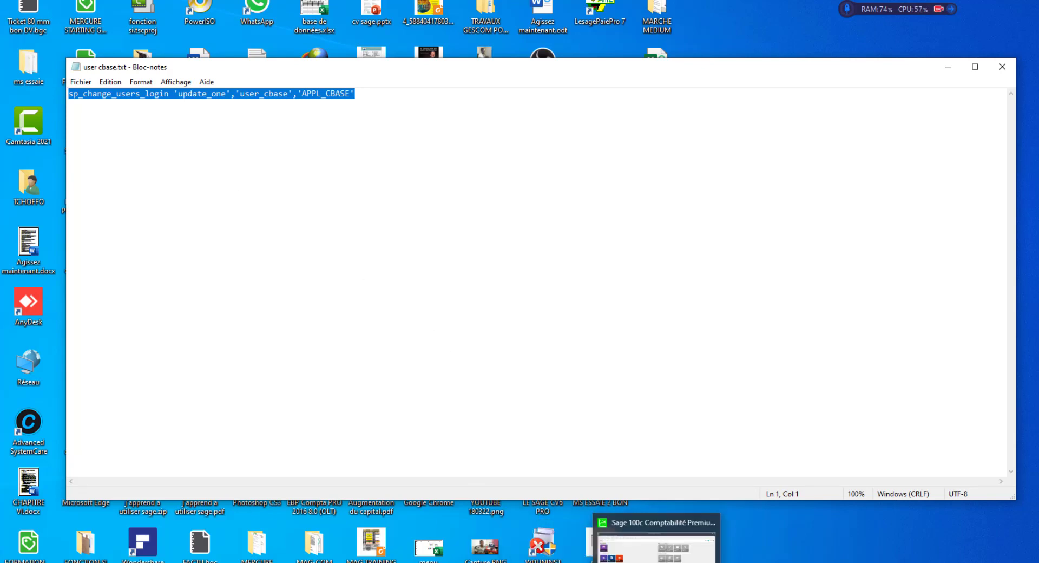
# Execute sp_change_users_login 'update_one','user_cbase','APPL_CBASE' in the new SQL Server Management Studio query, and close the query without saving
pyautogui.click(690, 555)
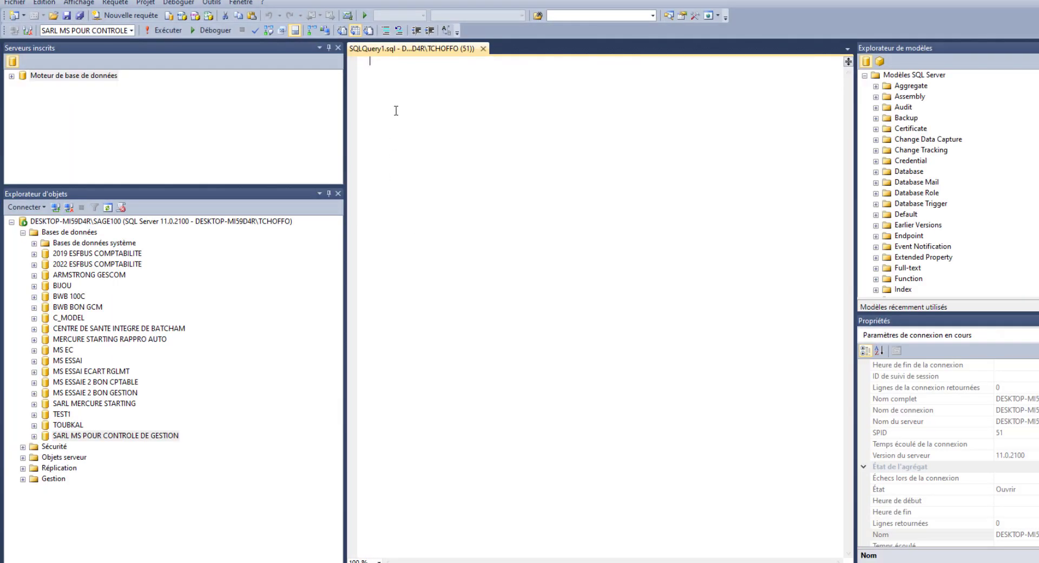
pyautogui.hotkey('ctrl', 'v')
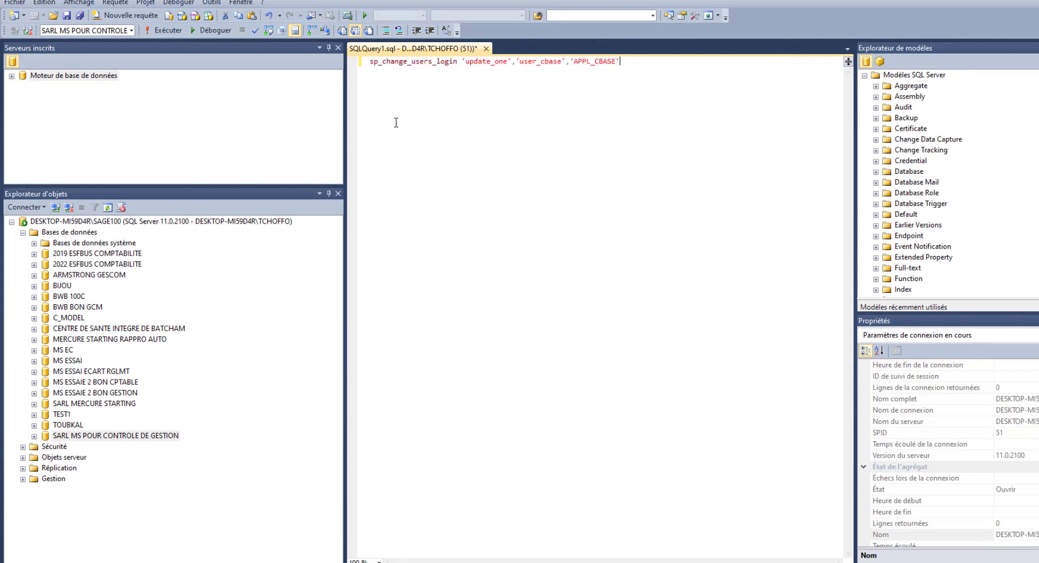
pyautogui.click(158, 30)
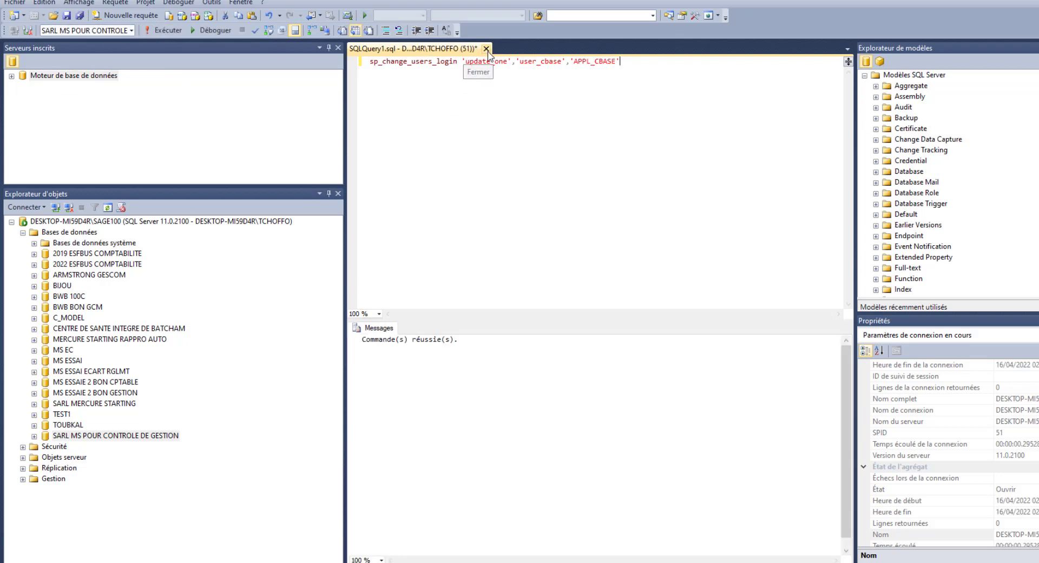
pyautogui.click(486, 49)
pyautogui.click(615, 374)
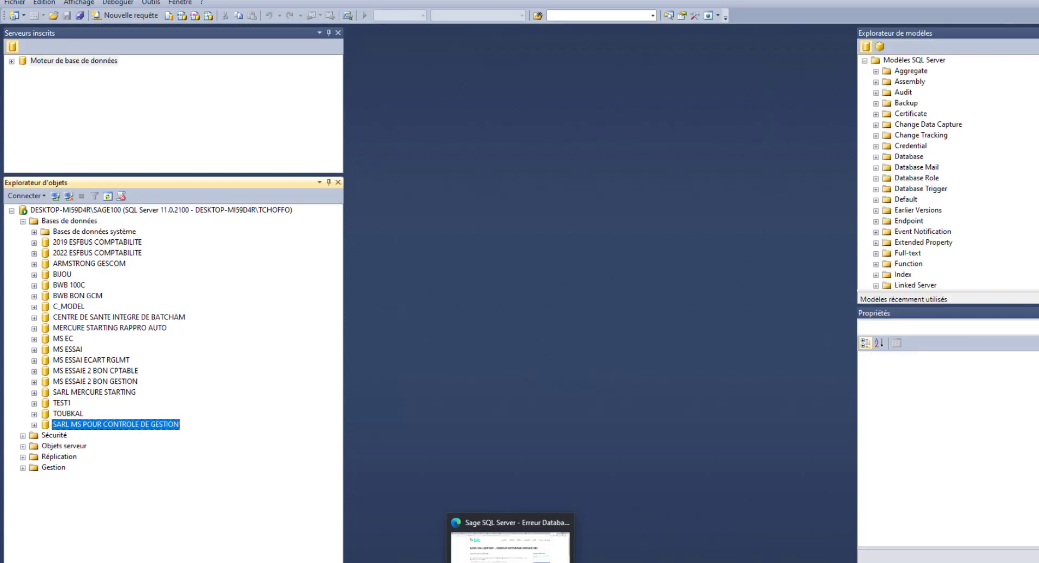
# Switch to Sage 100c Comptabilité, try again to open SARL MS pour controle de gestion.mae from Bureau, and dismiss the message
pyautogui.click(654, 562)
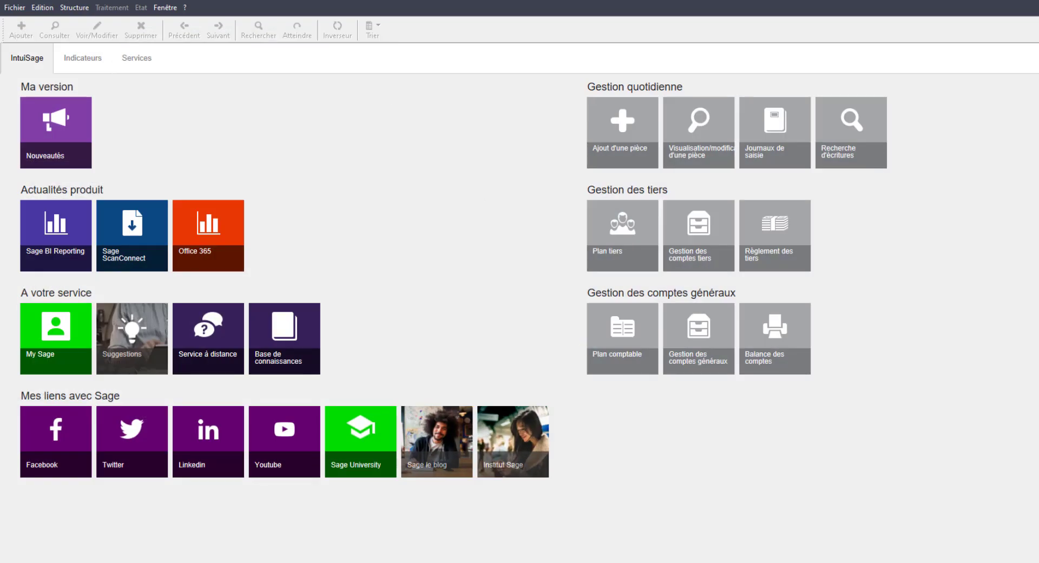
pyautogui.click(9, 8)
pyautogui.click(19, 37)
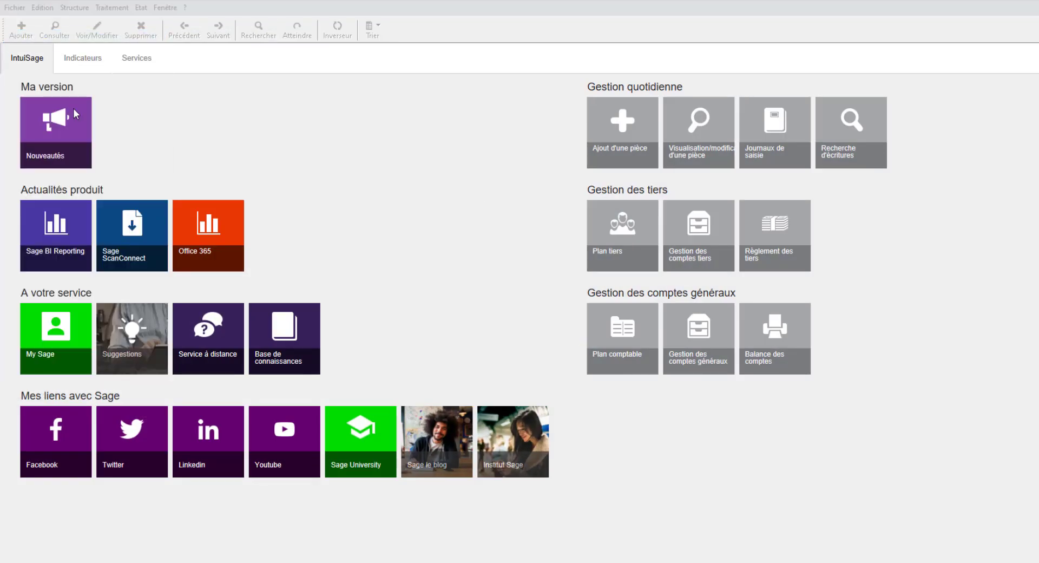
pyautogui.scroll(-5, 306, 282)
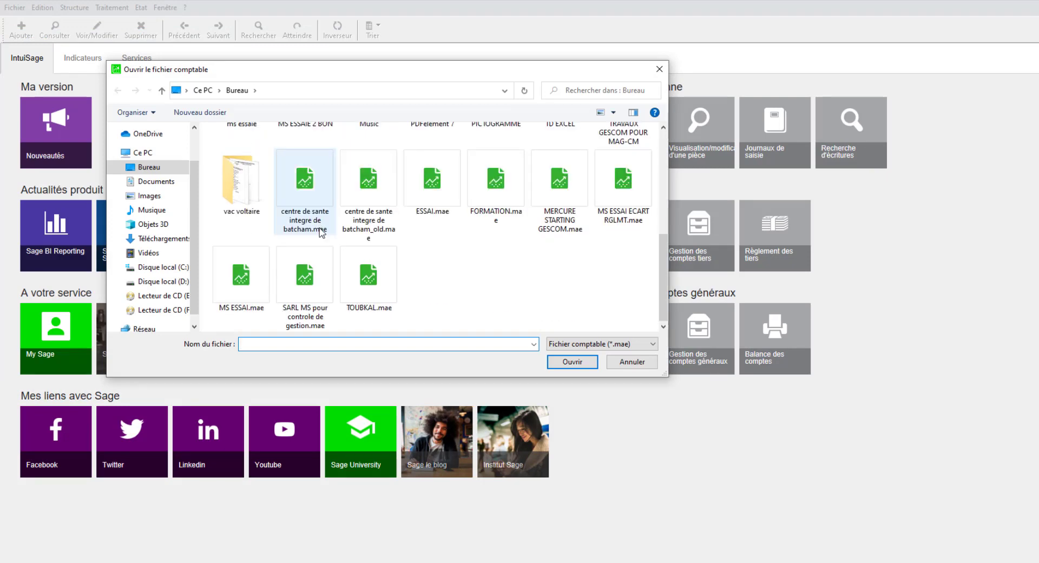
pyautogui.doubleClick(306, 279)
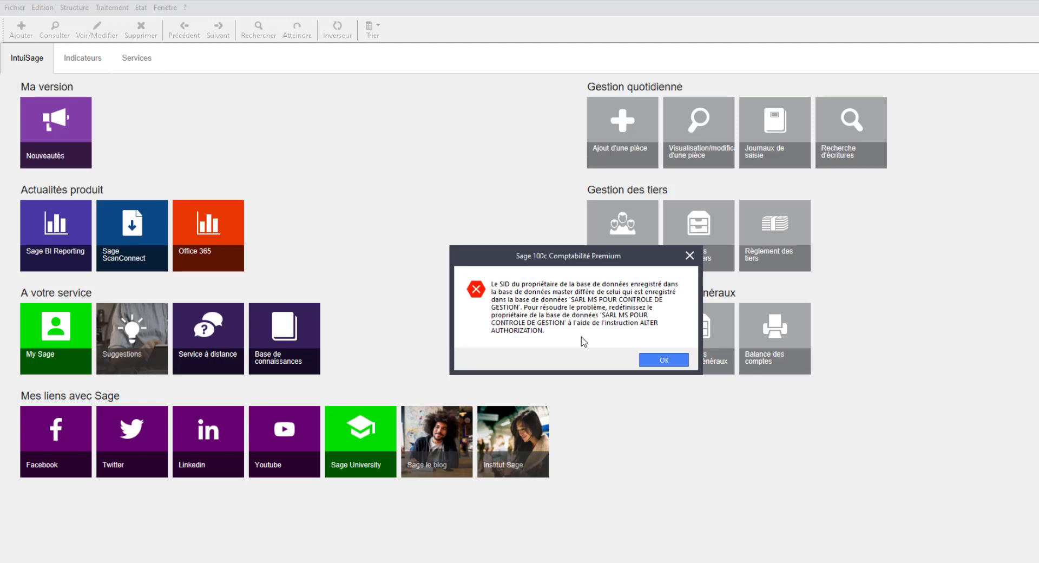
pyautogui.click(641, 357)
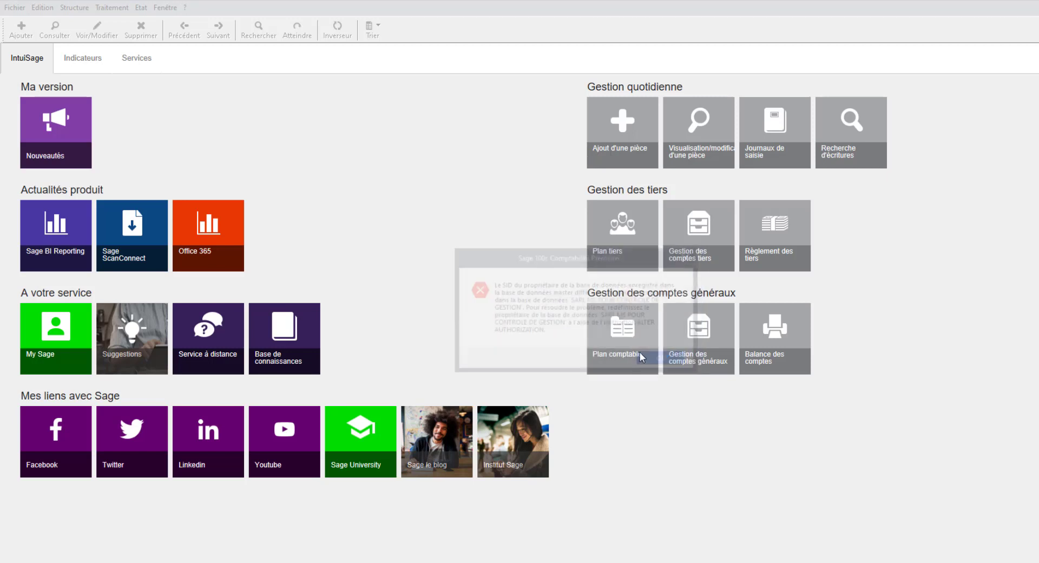
pyautogui.click(661, 359)
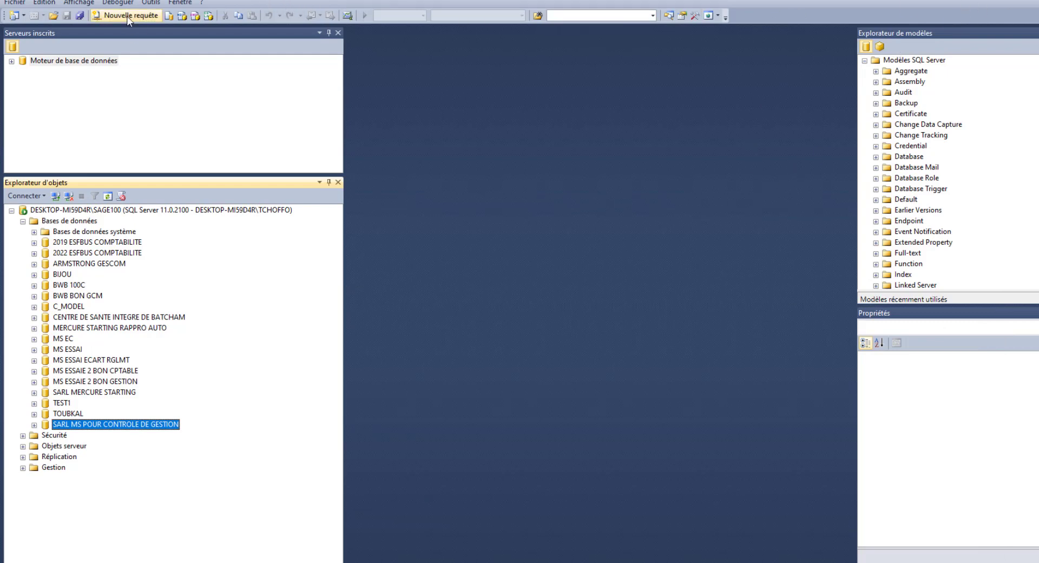
# Start another query on the restored database and copy the statement alter authorization on DATABASE :: [SARL MS POUR CONTROLE DE GESTION] to [sa] from sid.txt
pyautogui.click(129, 16)
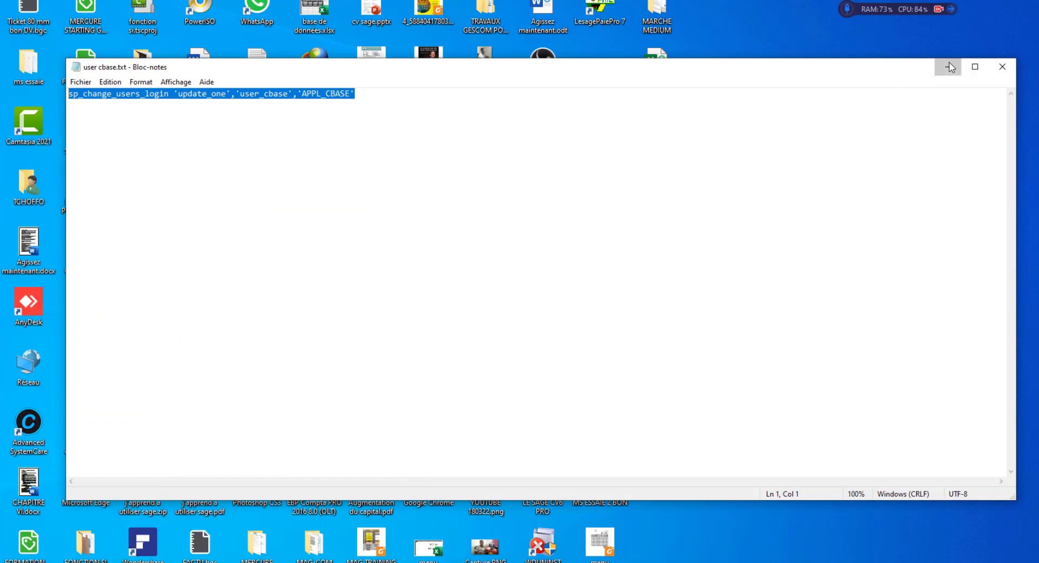
pyautogui.click(948, 67)
pyautogui.doubleClick(659, 364)
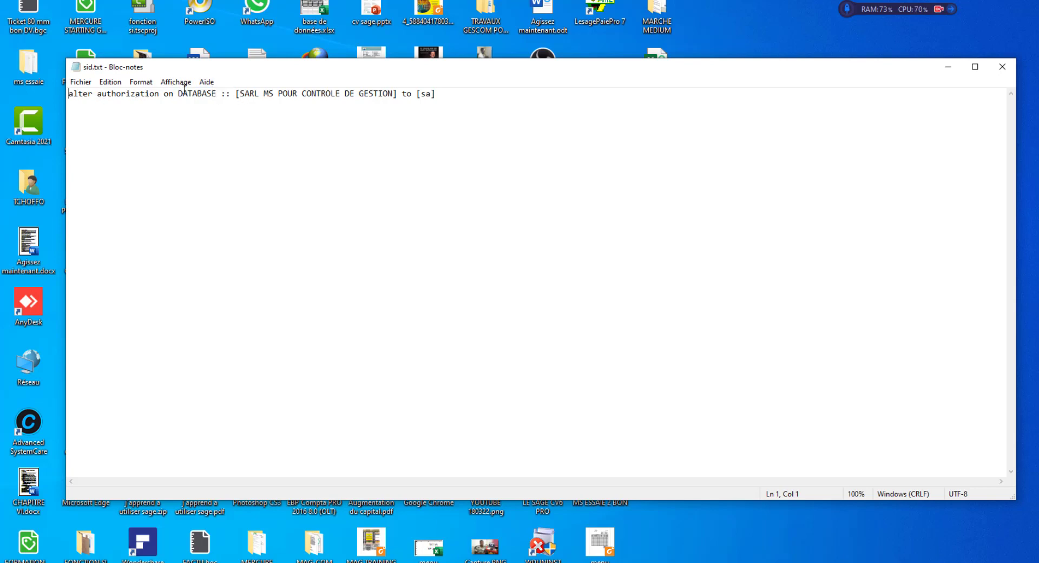
pyautogui.moveTo(239, 93); pyautogui.dragTo(394, 91)
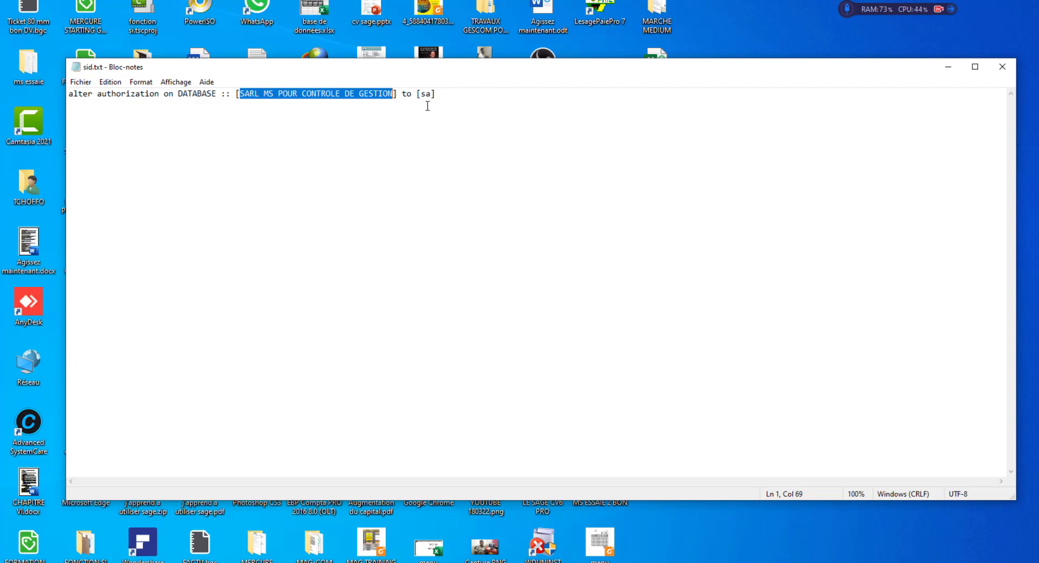
pyautogui.moveTo(426, 93); pyautogui.dragTo(431, 93)
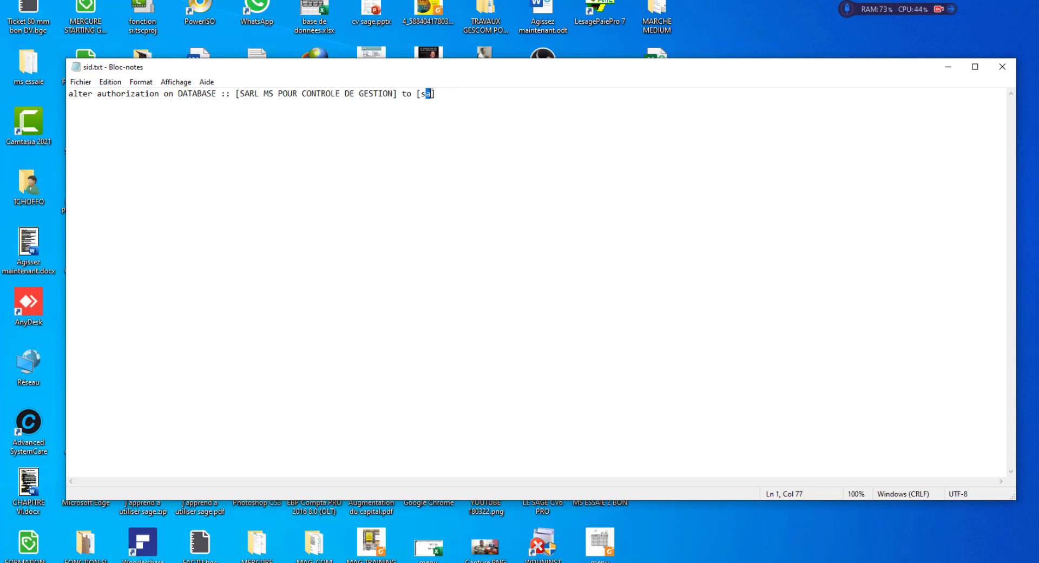
pyautogui.click(255, 93)
pyautogui.moveTo(473, 93); pyautogui.dragTo(70, 93)
pyautogui.hotkey('ctrl', 'c')
pyautogui.click(436, 93)
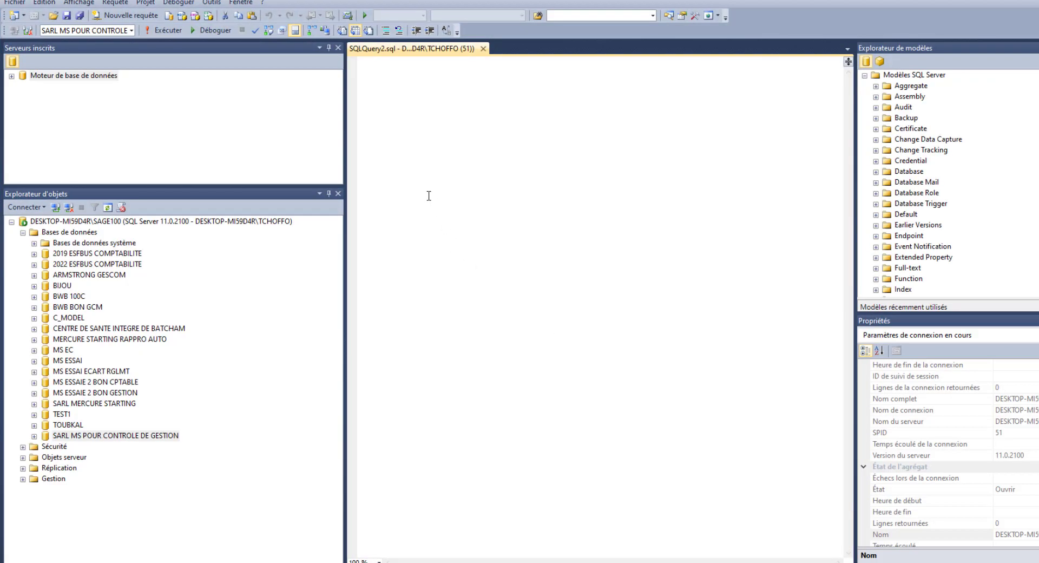
# Execute the copied alter authorization statement in the query, and close the Serveurs inscrits pane, the query without saving, and sid.txt
pyautogui.hotkey('ctrl', 'v')
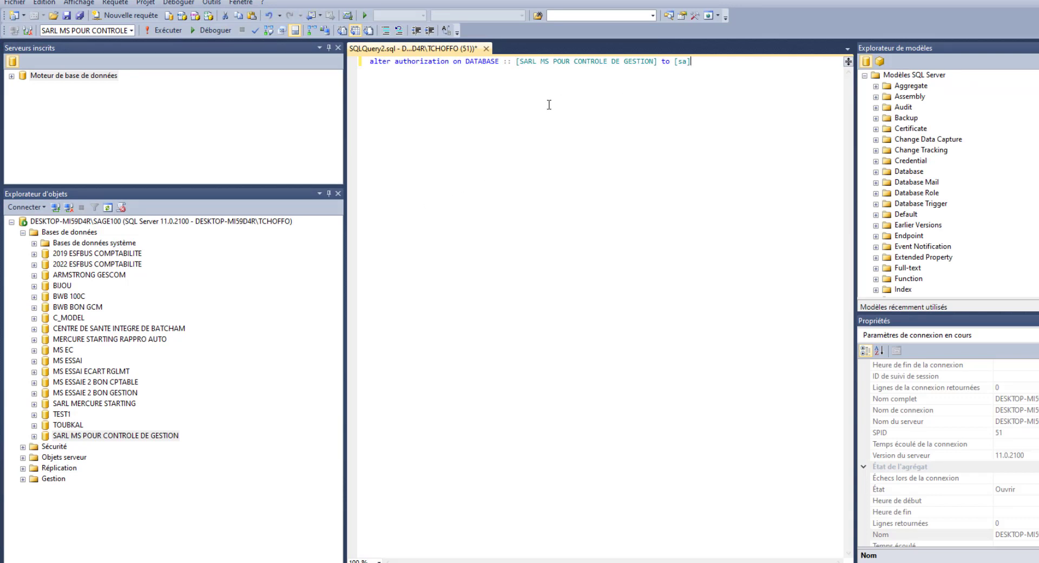
pyautogui.click(164, 30)
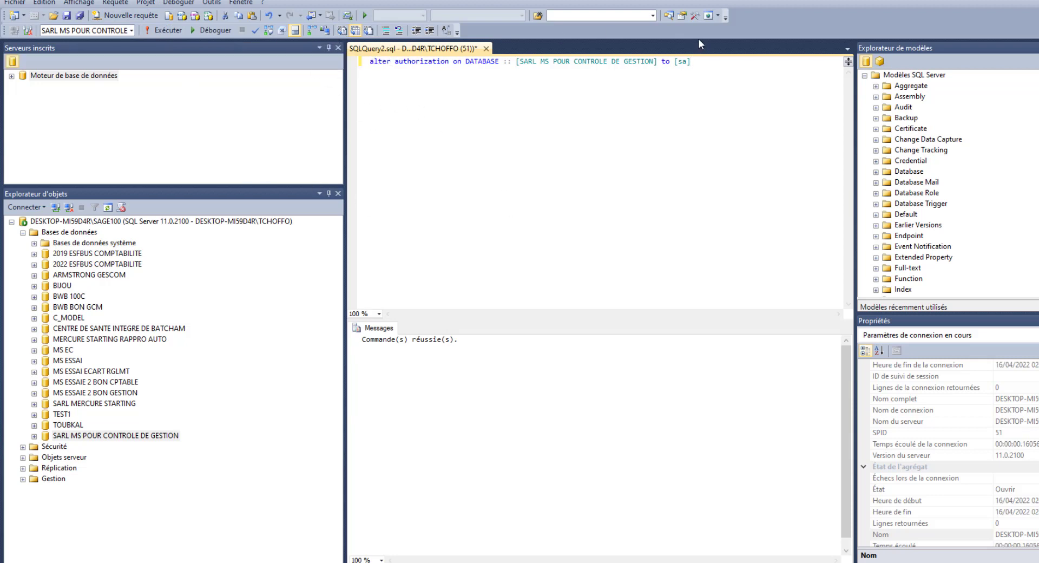
pyautogui.click(338, 47)
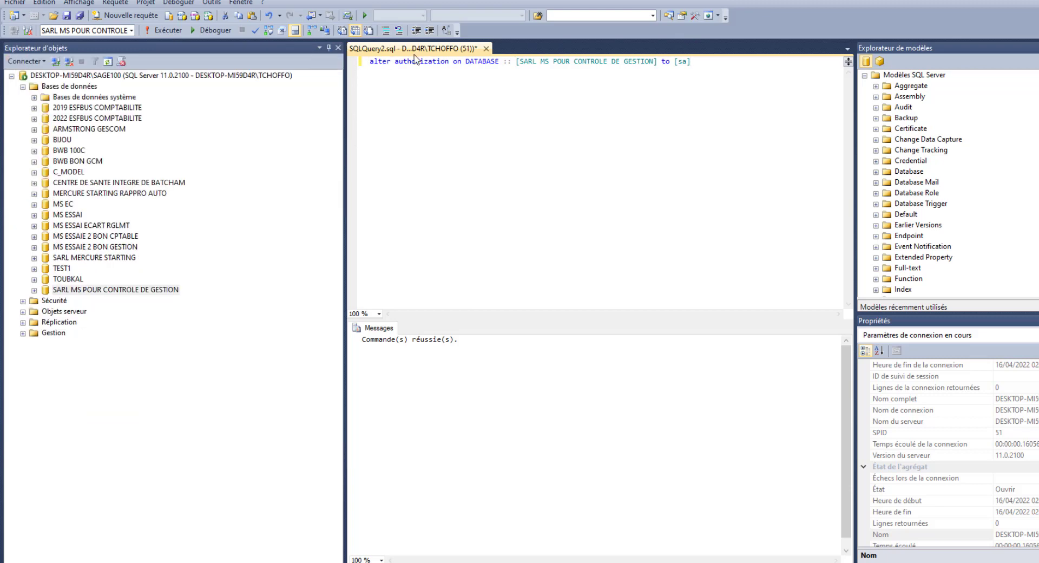
pyautogui.click(486, 48)
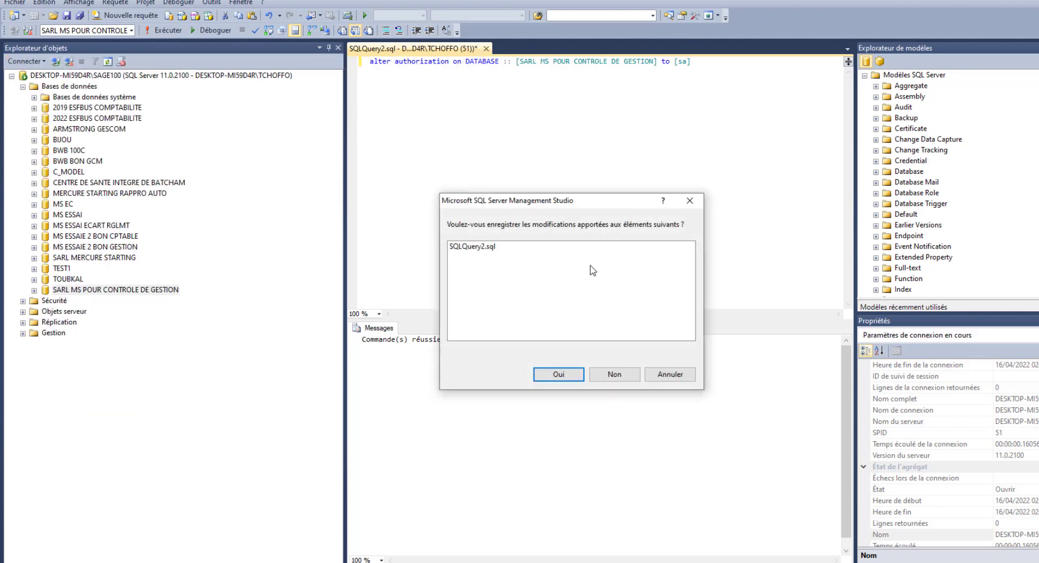
pyautogui.click(622, 379)
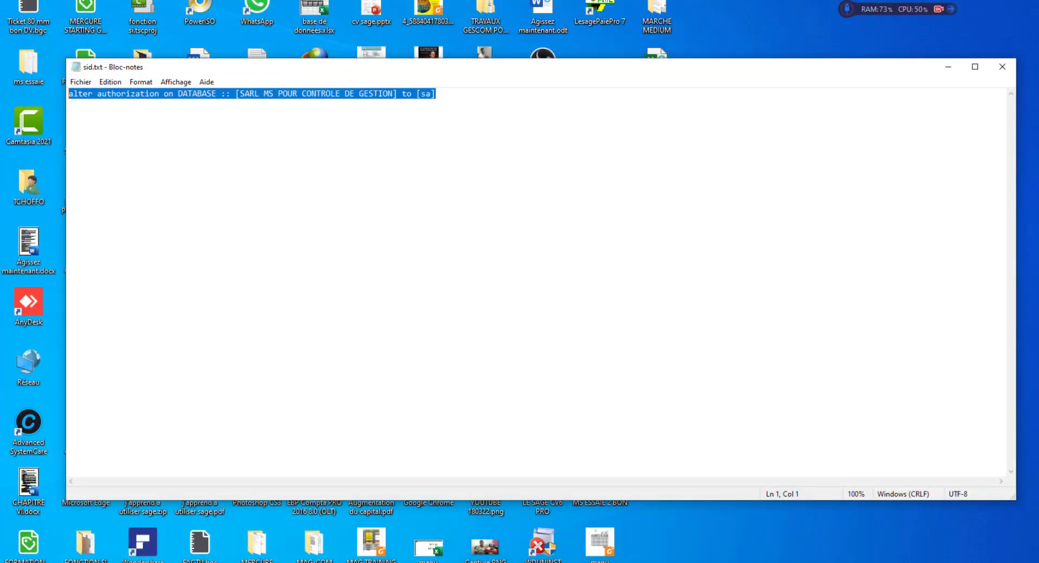
pyautogui.click(996, 73)
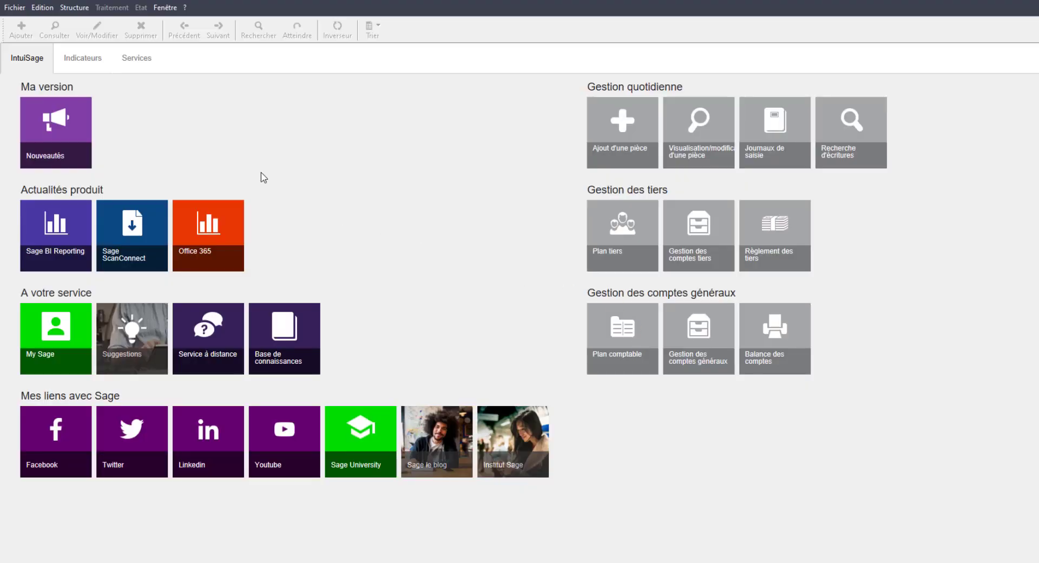
# Open SARL MS pour controle de gestion.mae from Bureau in Sage 100c Comptabilité as <Administrateur>, leaving the password blank
pyautogui.click(14, 7)
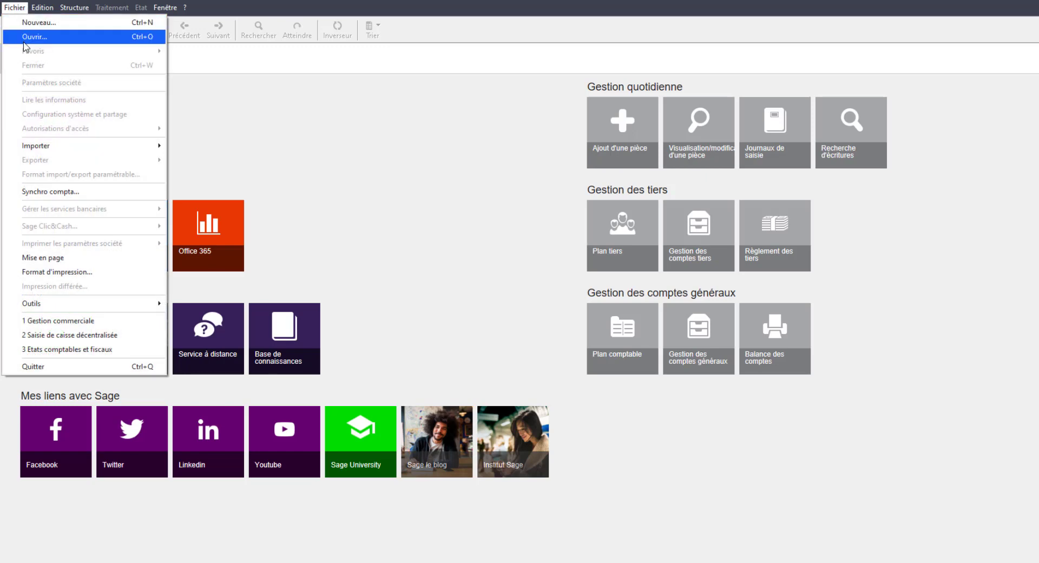
pyautogui.click(24, 36)
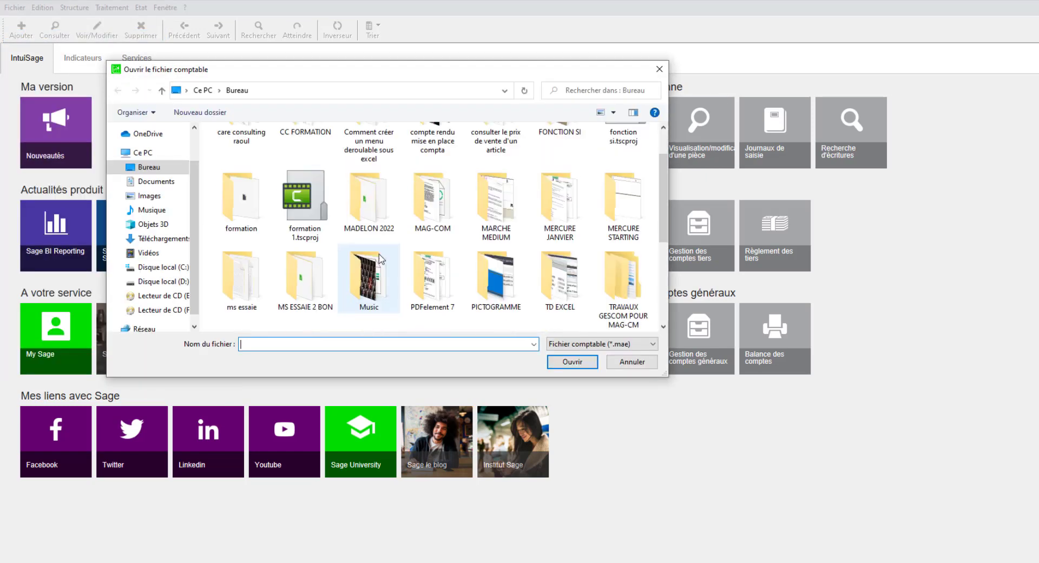
pyautogui.doubleClick(306, 277)
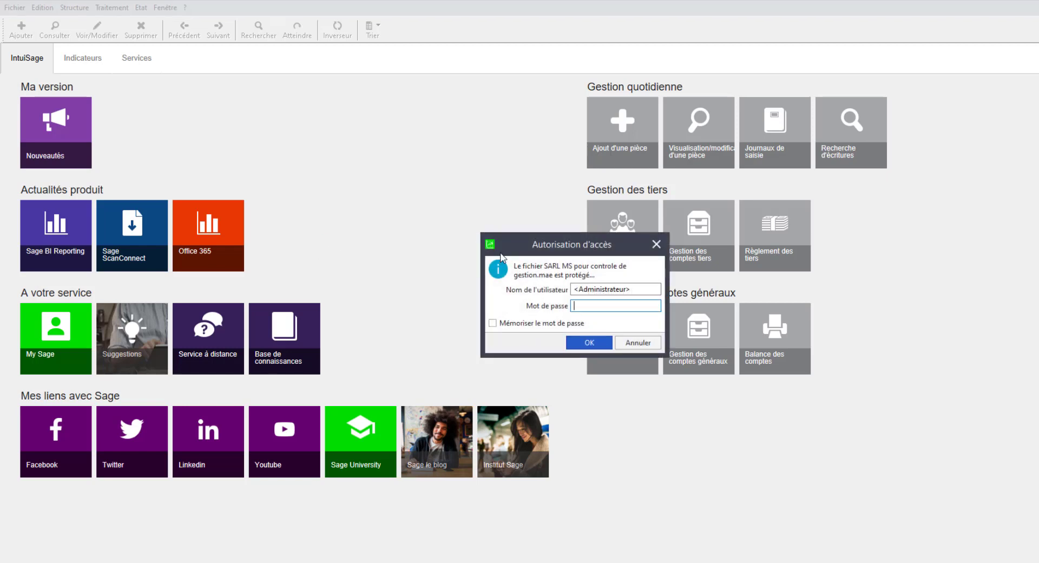
pyautogui.press('Return')
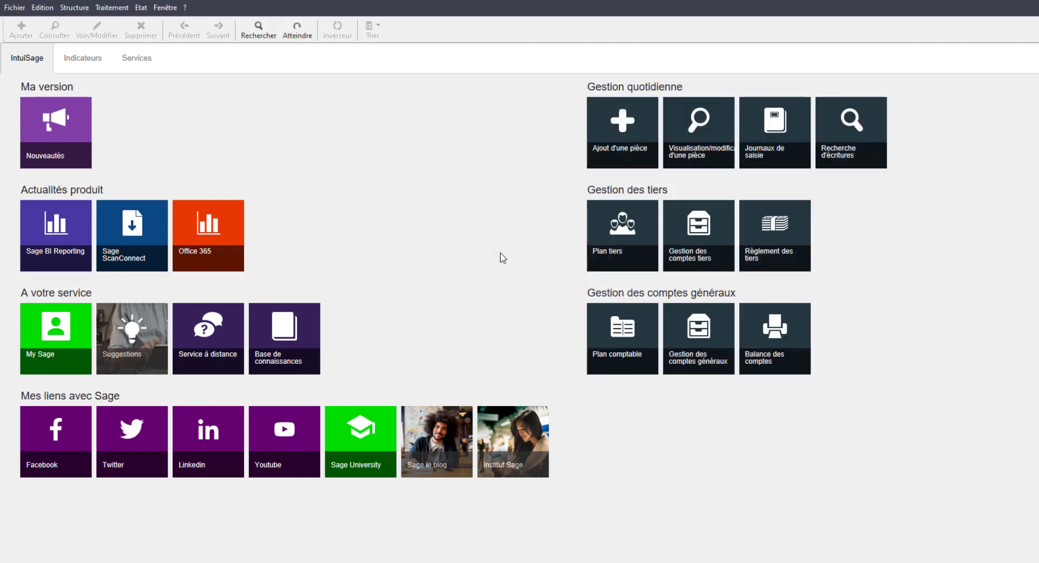